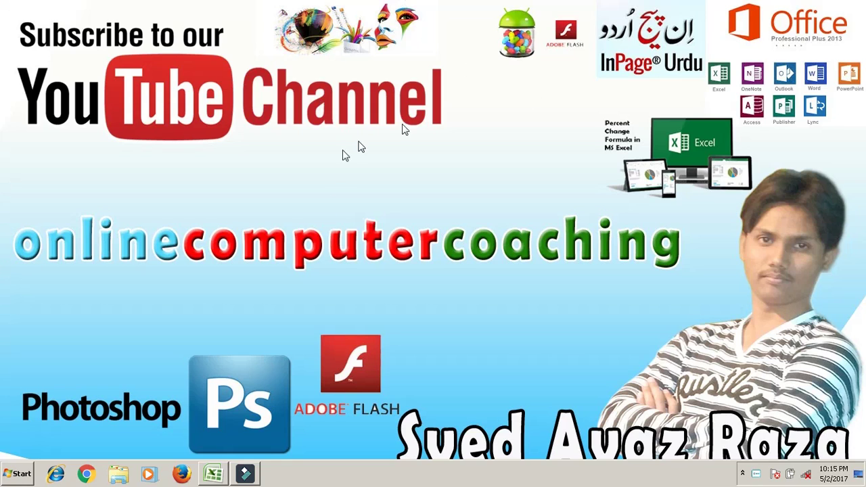
Bring up the COMPUTER CLASSIS _ BUTTON workbook, browse its five report sheets, then return to blank Sheet1.
{"action": "left_click", "coordinate": [215, 472]}
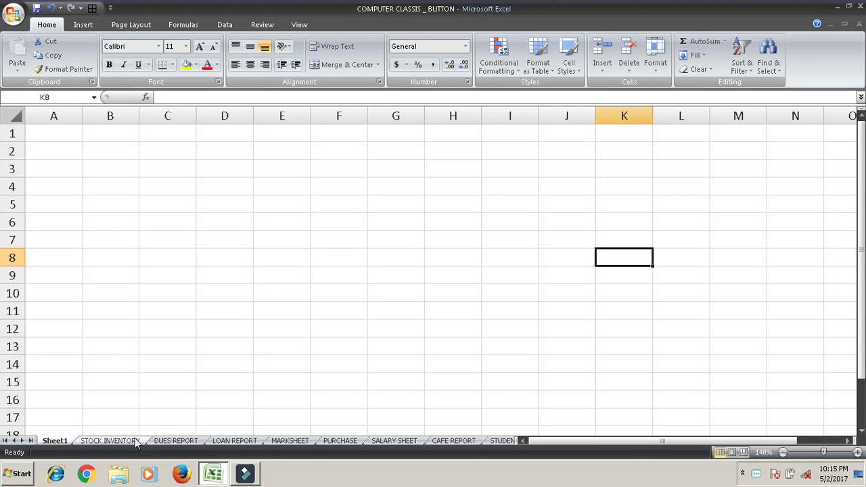
{"action": "left_click", "coordinate": [385, 173]}
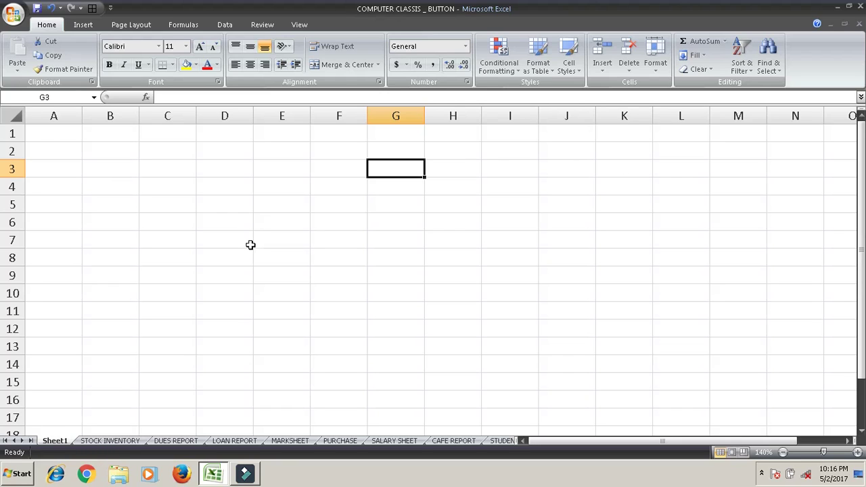
{"action": "left_click", "coordinate": [116, 440]}
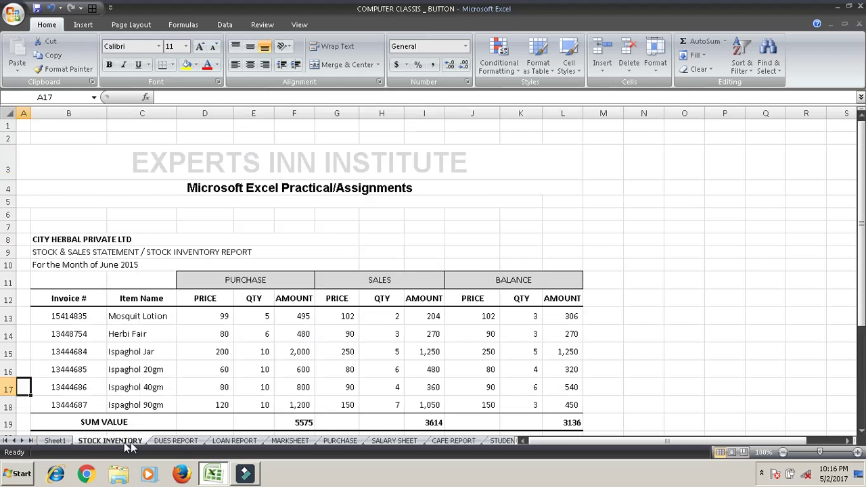
{"action": "left_click", "coordinate": [172, 441]}
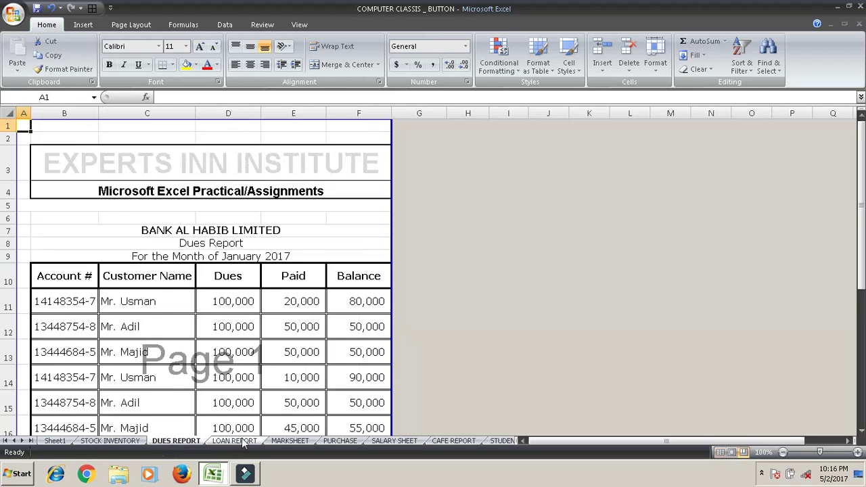
{"action": "left_click", "coordinate": [242, 440]}
{"action": "left_click", "coordinate": [289, 441]}
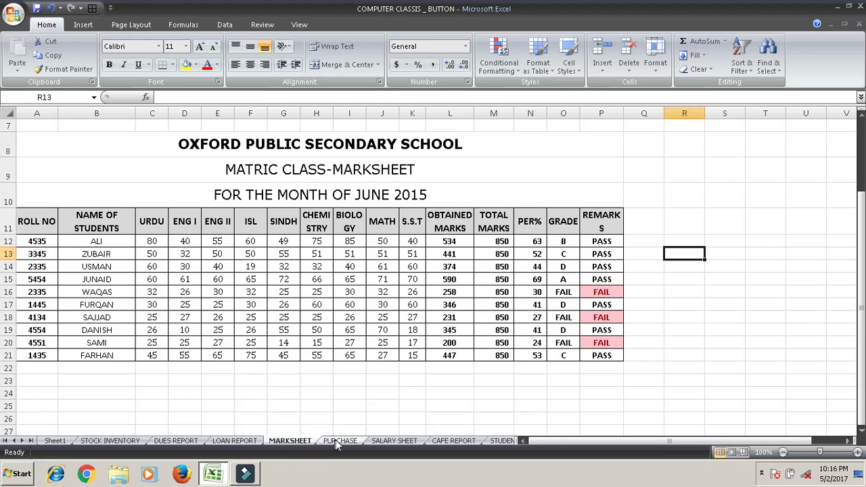
{"action": "left_click", "coordinate": [336, 440]}
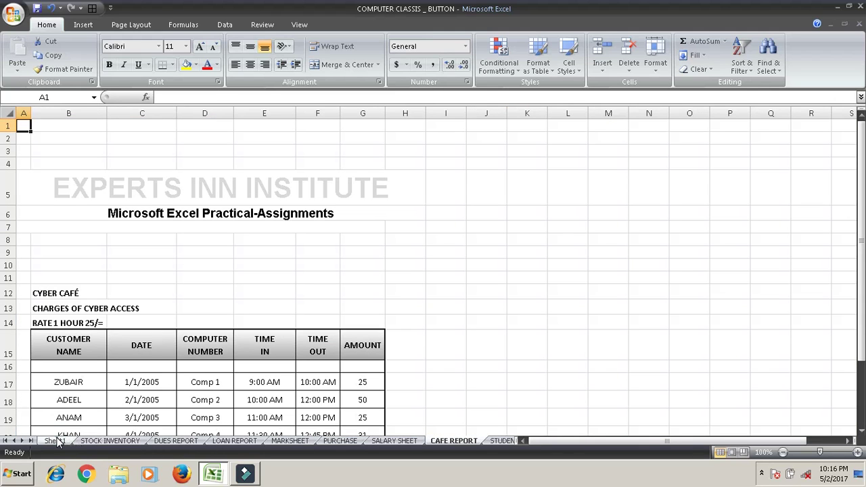
{"action": "left_click", "coordinate": [55, 441]}
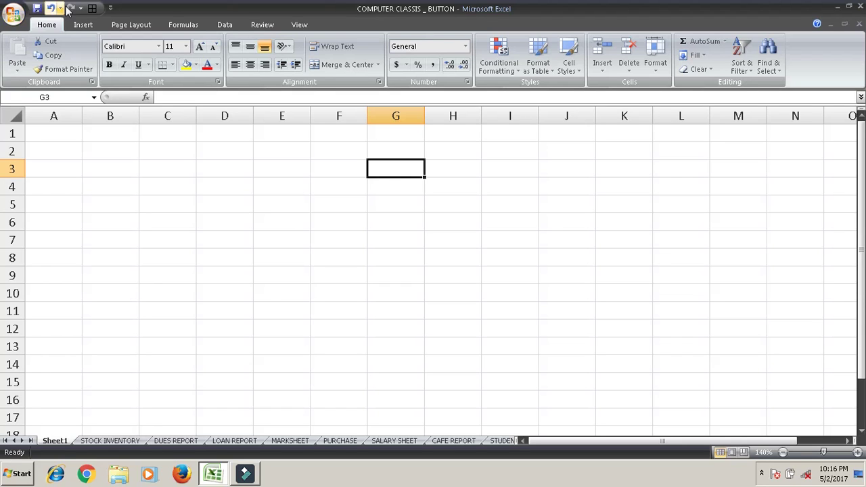
Draw a rounded rectangle spanning cells B2 to D3 on Sheet1.
{"action": "left_click", "coordinate": [83, 26]}
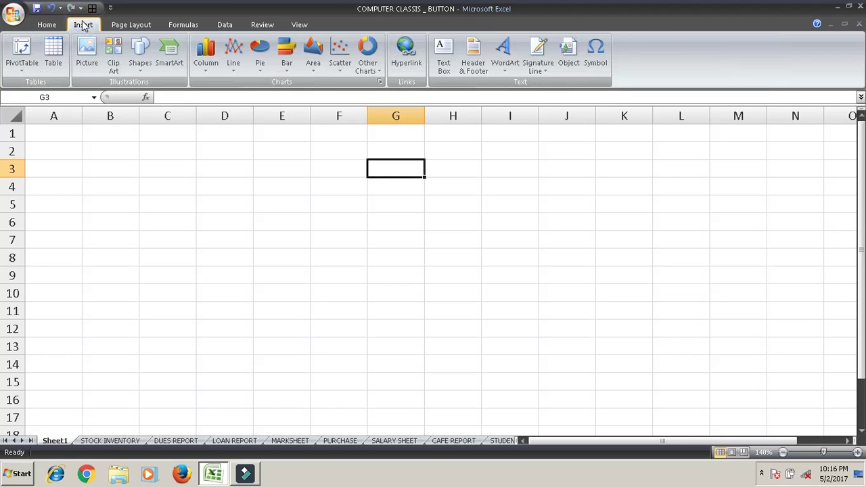
{"action": "left_click", "coordinate": [137, 63]}
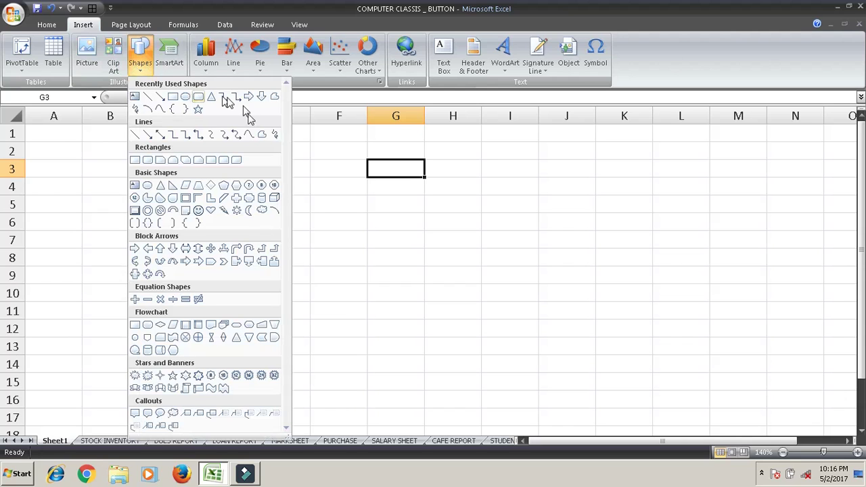
{"action": "left_click", "coordinate": [197, 99]}
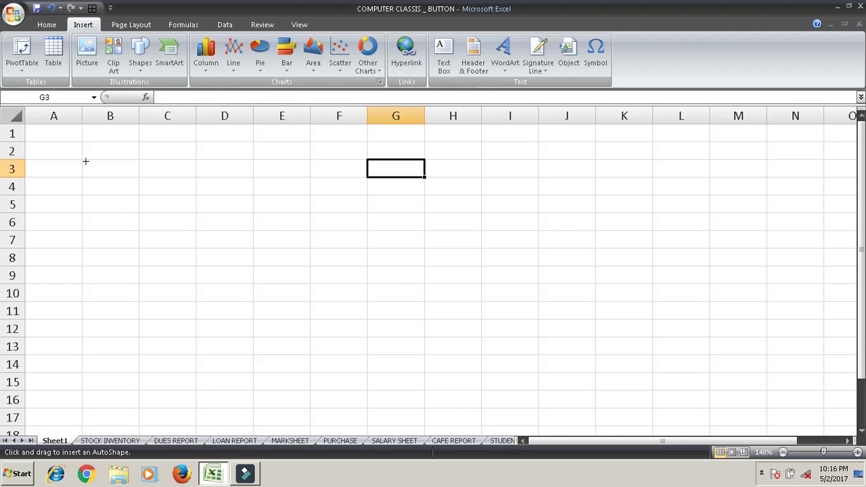
{"action": "left_click_drag", "start_coordinate": [81, 144], "coordinate": [234, 175]}
{"action": "left_click_drag", "start_coordinate": [253, 174], "coordinate": [254, 174]}
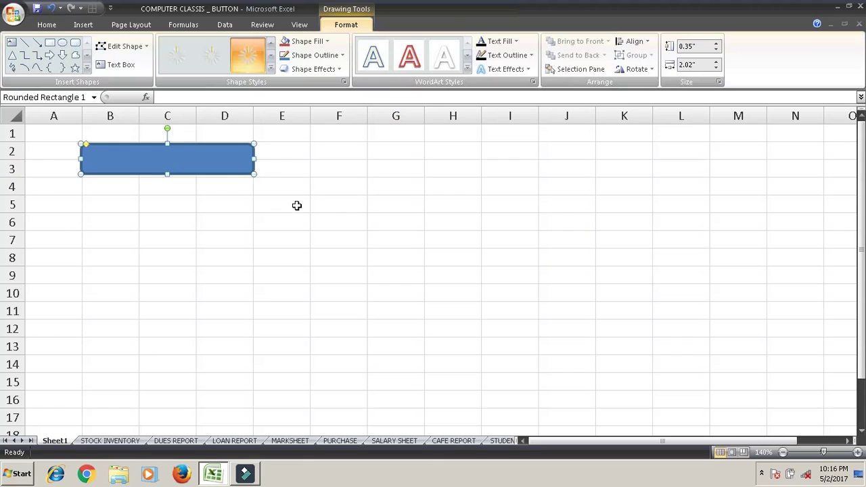
Label the rounded rectangle STOCK INVENTORY, viewed at 200% zoom.
{"action": "right_click", "coordinate": [222, 162]}
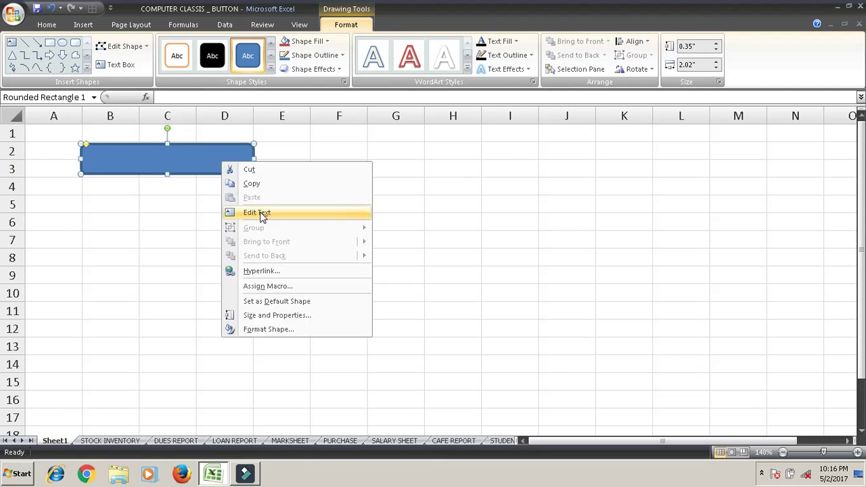
{"action": "left_click", "coordinate": [261, 214]}
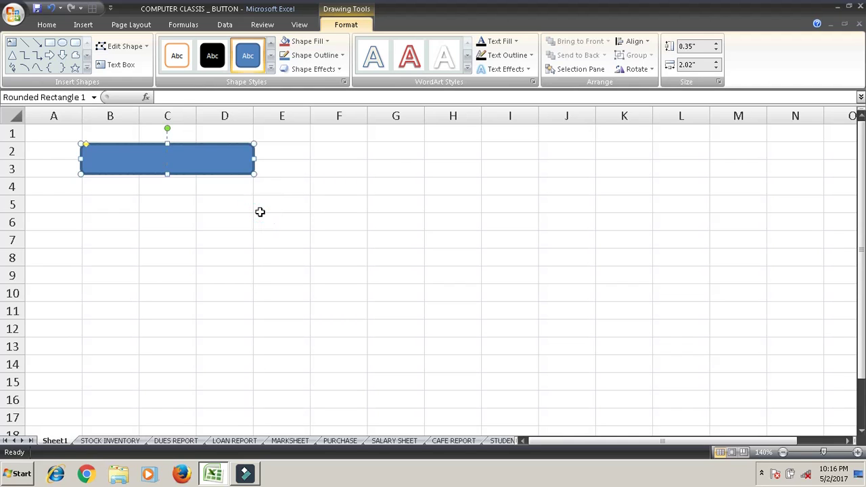
{"action": "left_click", "coordinate": [858, 452]}
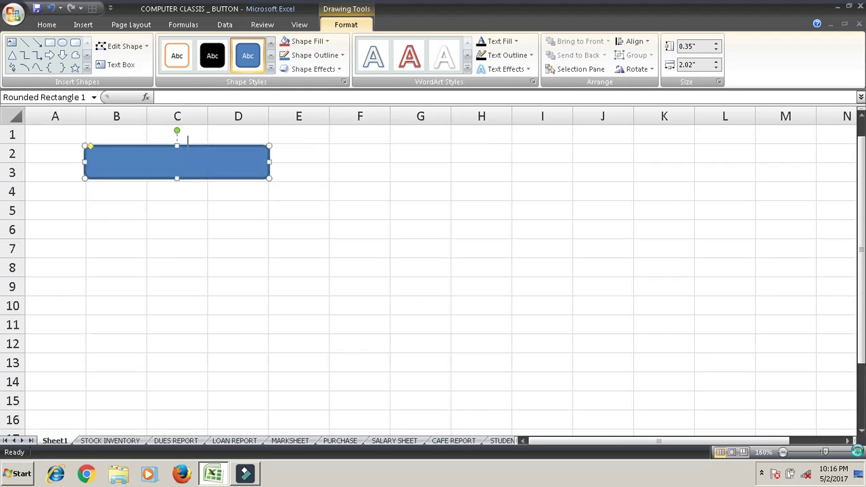
{"action": "left_click", "coordinate": [857, 452]}
{"action": "left_click", "coordinate": [857, 451]}
{"action": "left_click", "coordinate": [857, 451]}
{"action": "left_click", "coordinate": [857, 452]}
{"action": "left_click", "coordinate": [857, 452]}
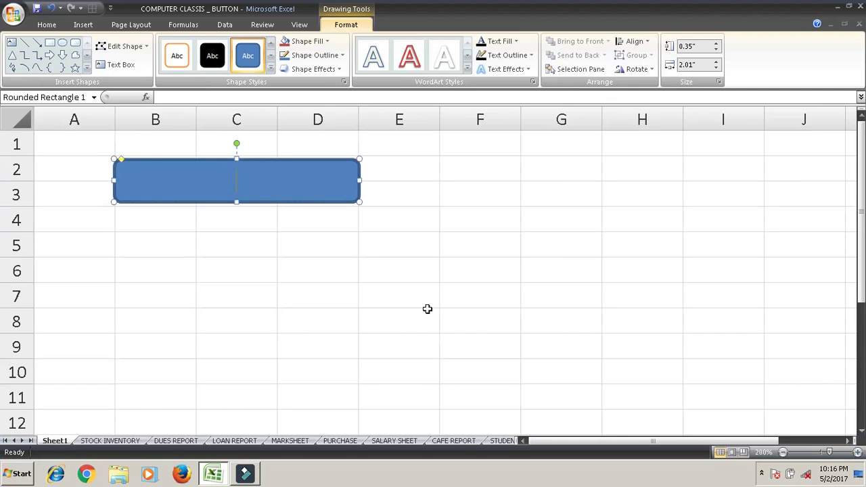
{"action": "type", "text": "STOCK INVENT"}
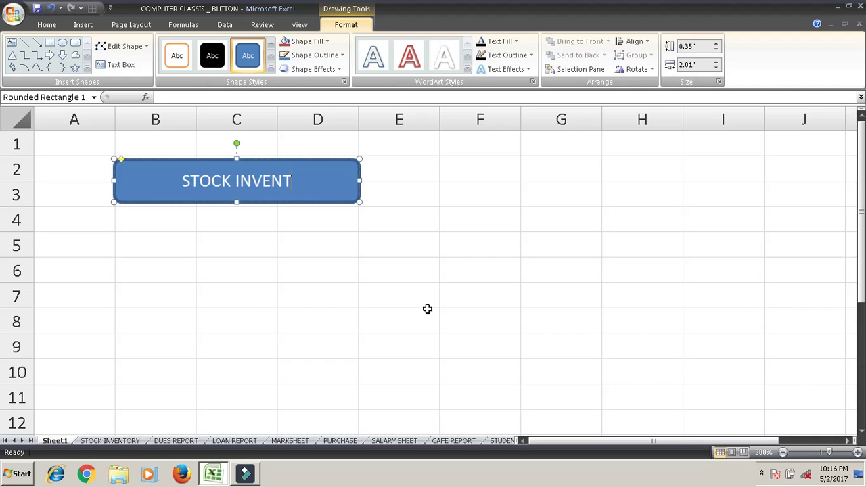
{"action": "type", "text": "ORY"}
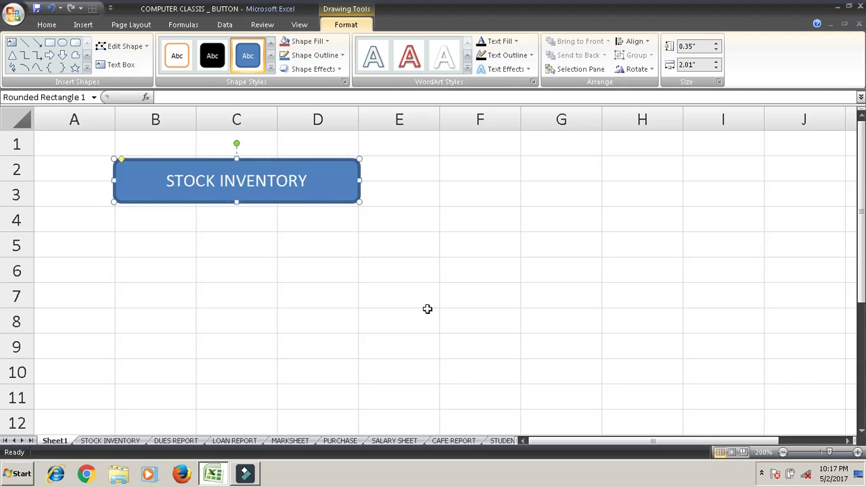
Paste four copies of the STOCK INVENTORY button at cells B4, B6, B8 and B10.
{"action": "left_click", "coordinate": [383, 244]}
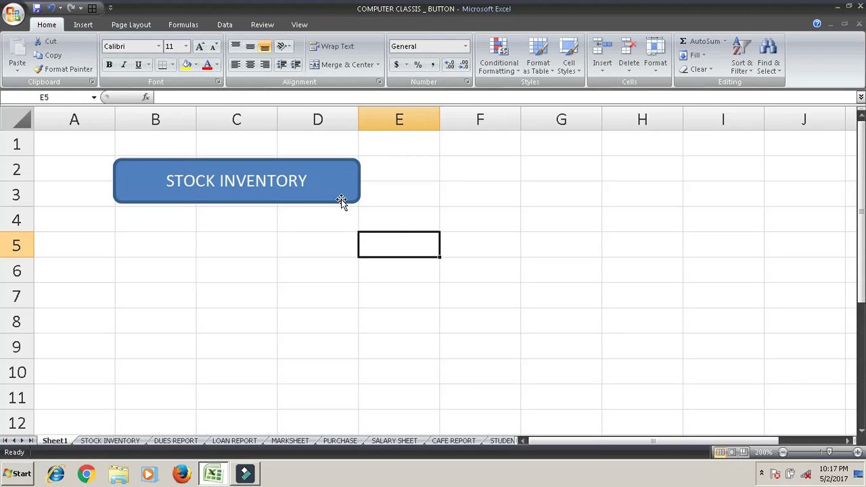
{"action": "left_click", "coordinate": [342, 201]}
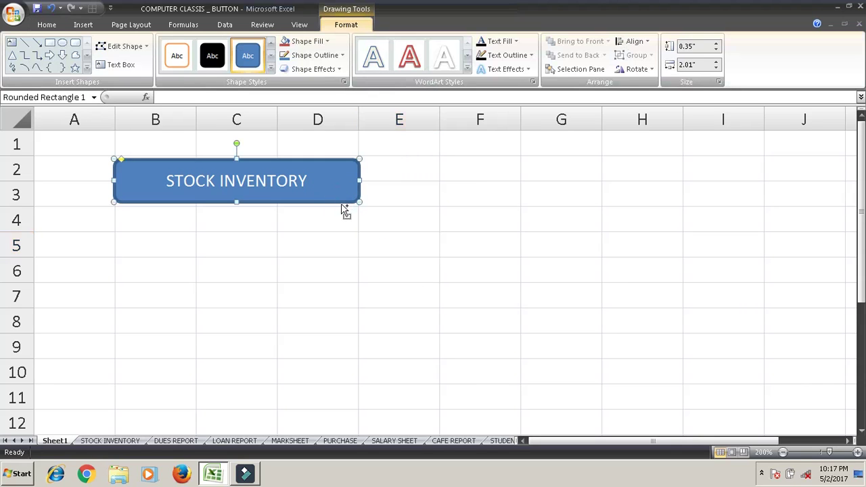
{"action": "left_click", "coordinate": [163, 228]}
{"action": "key", "text": "ctrl+v"}
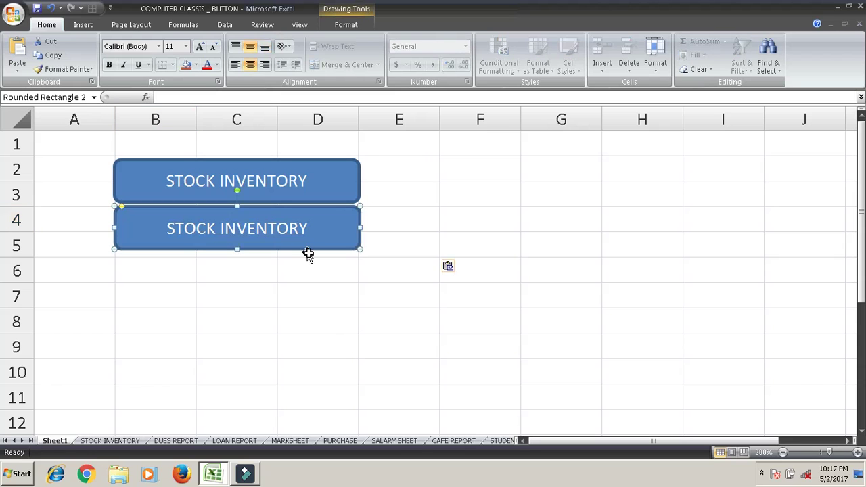
{"action": "left_click", "coordinate": [174, 271]}
{"action": "key", "text": "ctrl+v"}
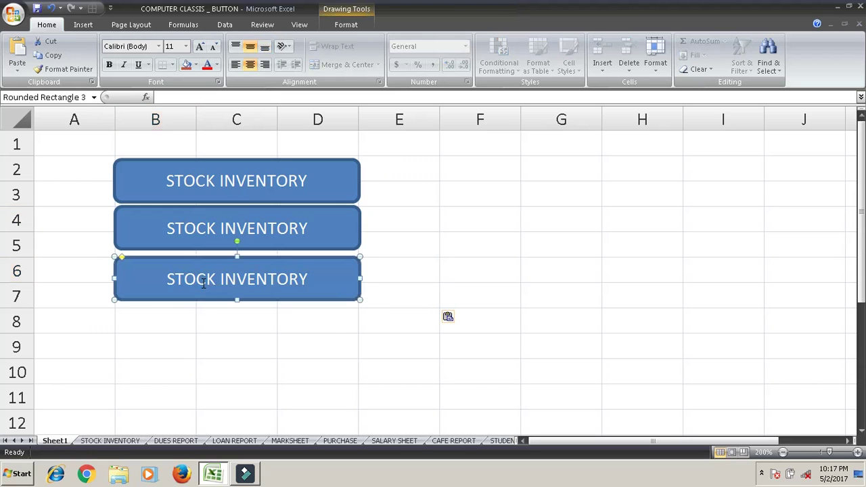
{"action": "left_click", "coordinate": [184, 317]}
{"action": "key", "text": "ctrl+v"}
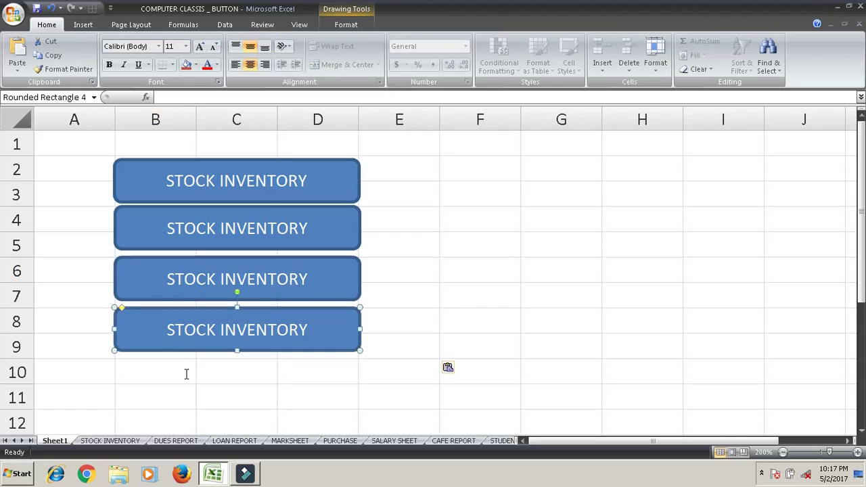
{"action": "left_click", "coordinate": [181, 372]}
{"action": "key", "text": "ctrl+v"}
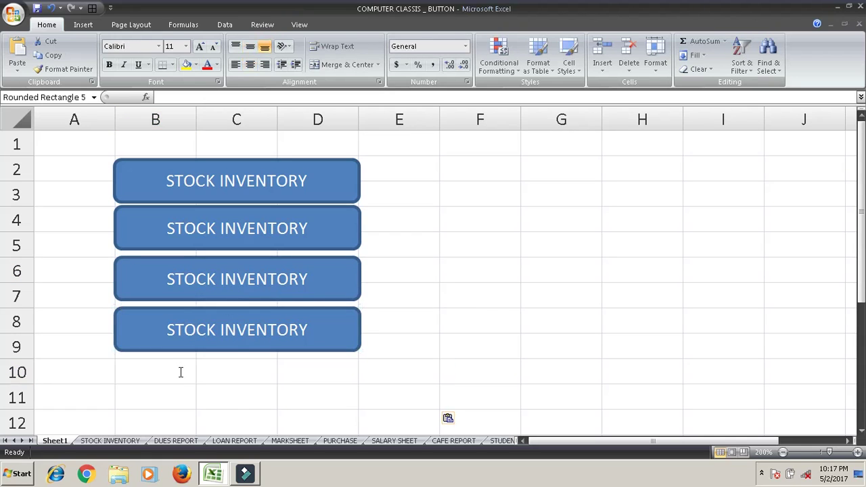
Relabel the copies DUES REPORT, LOAN REPORT, MARKSHEET and PURCHASE REPORT.
{"action": "left_click", "coordinate": [311, 226]}
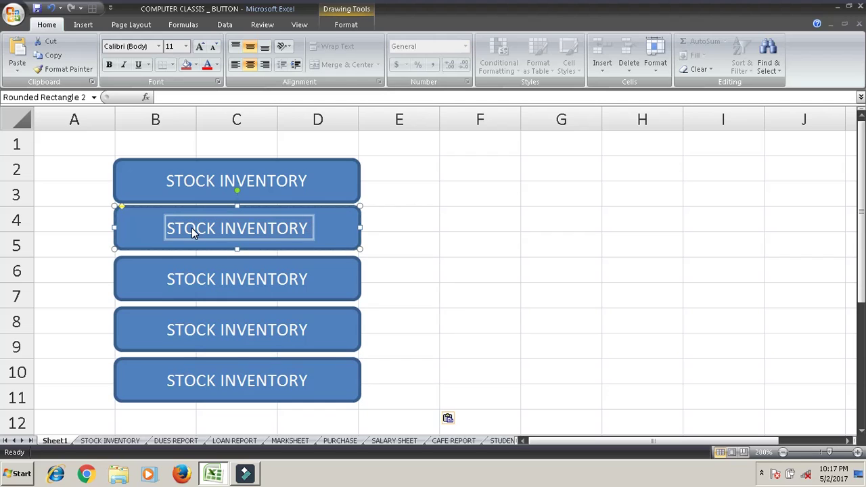
{"action": "type", "text": "DUES REPORT"}
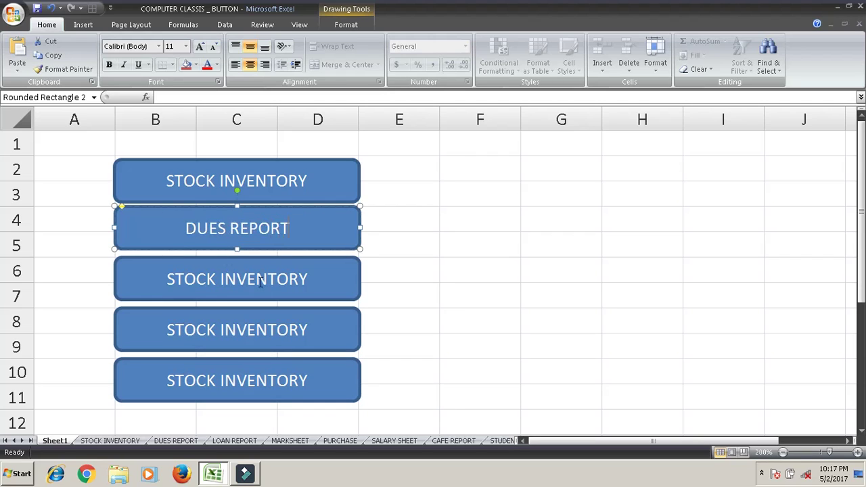
{"action": "left_click", "coordinate": [312, 278]}
{"action": "key", "text": "BackSpace"}
{"action": "key", "text": "BackSpace"}
{"action": "key", "text": "BackSpace"}
{"action": "key", "text": "BackSpace"}
{"action": "key", "text": "BackSpace"}
{"action": "key", "text": "BackSpace"}
{"action": "key", "text": "BackSpace"}
{"action": "key", "text": "BackSpace"}
{"action": "key", "text": "BackSpace"}
{"action": "key", "text": "BackSpace"}
{"action": "key", "text": "BackSpace"}
{"action": "key", "text": "BackSpace"}
{"action": "key", "text": "BackSpace"}
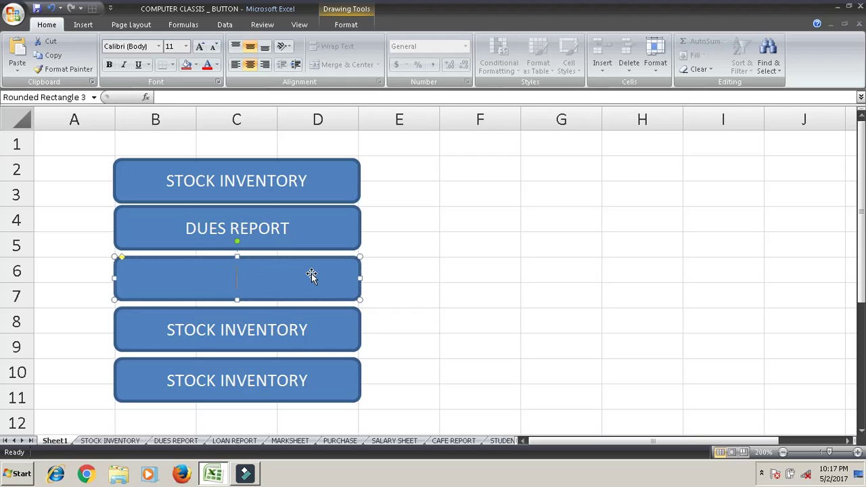
{"action": "type", "text": "LOAN REPORT"}
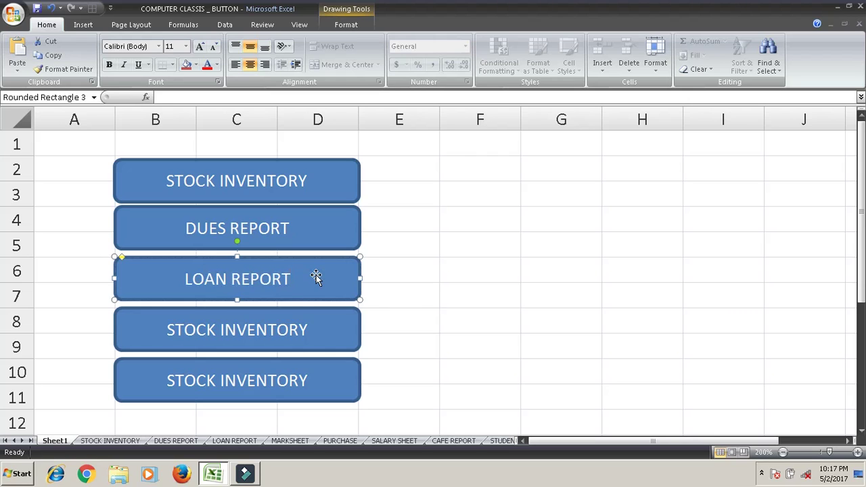
{"action": "left_click_drag", "start_coordinate": [310, 331], "coordinate": [203, 332]}
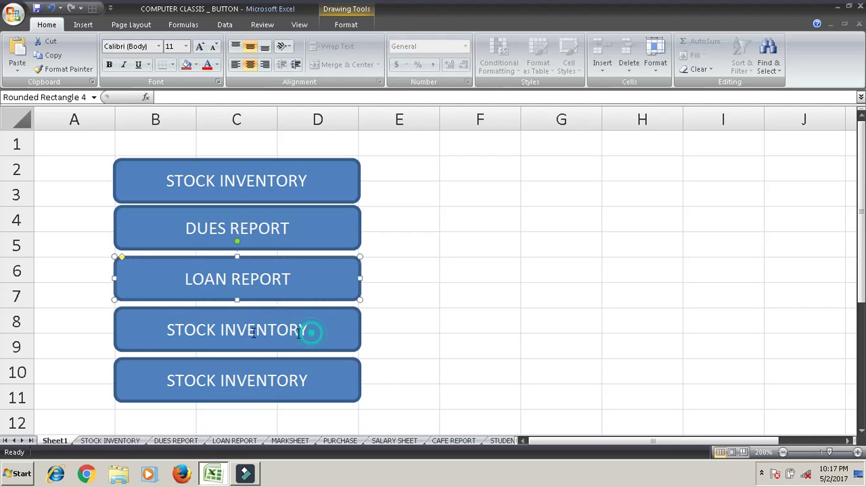
{"action": "type", "text": "MARKSHEET"}
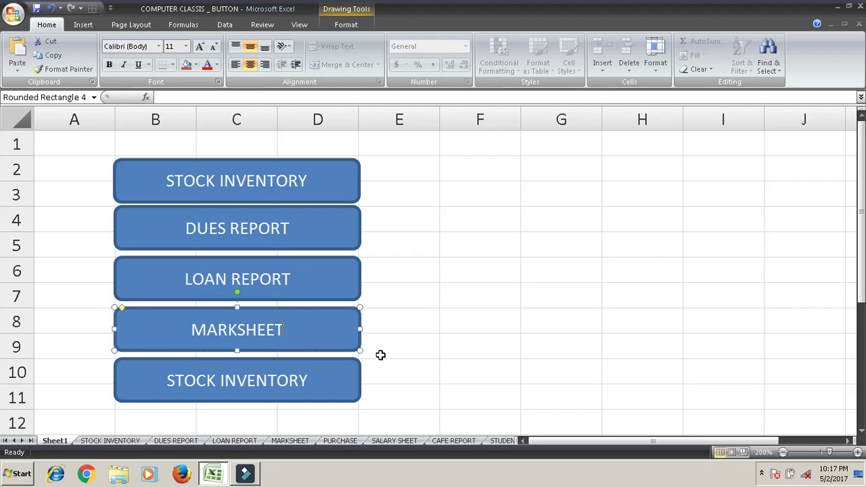
{"action": "left_click", "coordinate": [310, 383]}
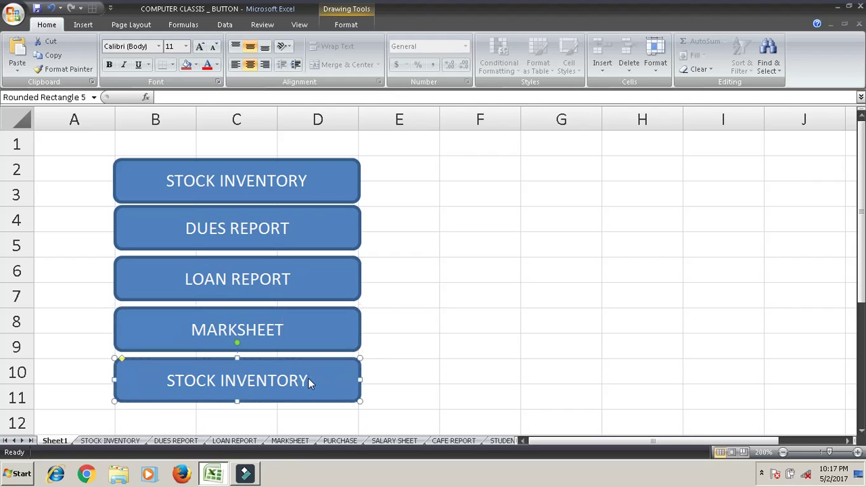
{"action": "triple_click", "coordinate": [308, 379]}
{"action": "type", "text": "P"}
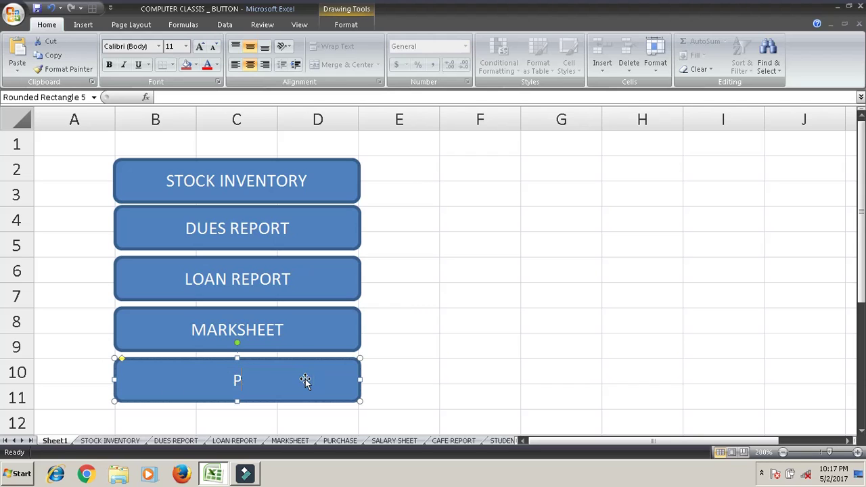
{"action": "type", "text": "URCHASE REPORT"}
Style the STOCK INVENTORY button orange, DUES REPORT cyan and LOAN REPORT purple.
{"action": "left_click", "coordinate": [506, 222]}
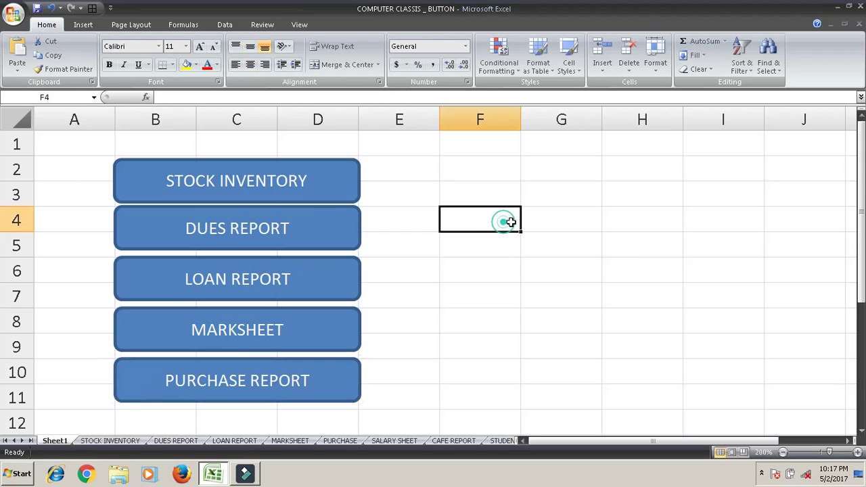
{"action": "left_click", "coordinate": [322, 198]}
{"action": "left_click", "coordinate": [323, 199]}
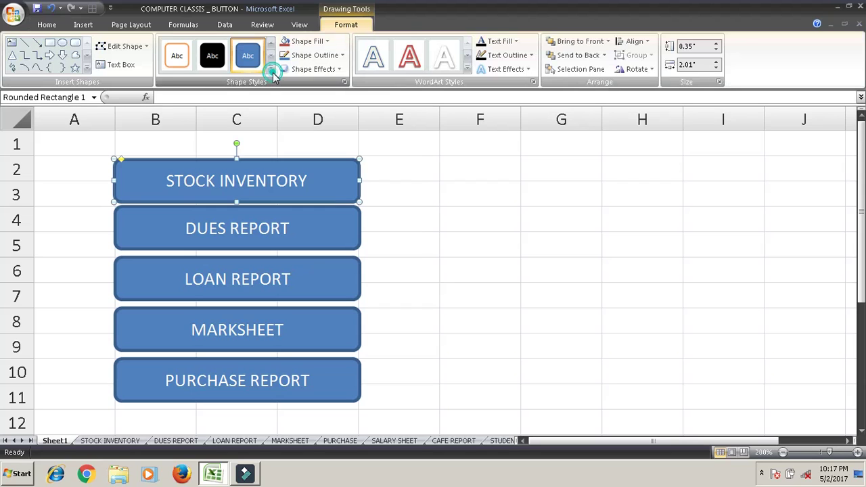
{"action": "left_click", "coordinate": [271, 68]}
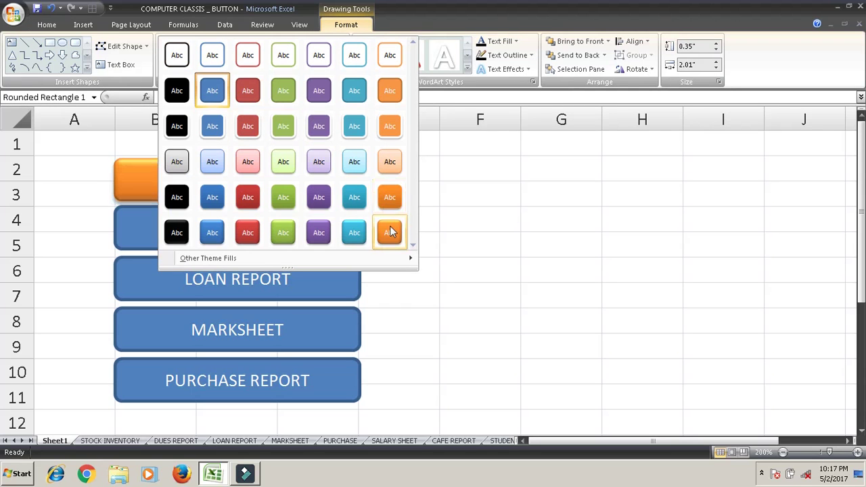
{"action": "left_click", "coordinate": [390, 230]}
{"action": "left_click", "coordinate": [357, 213]}
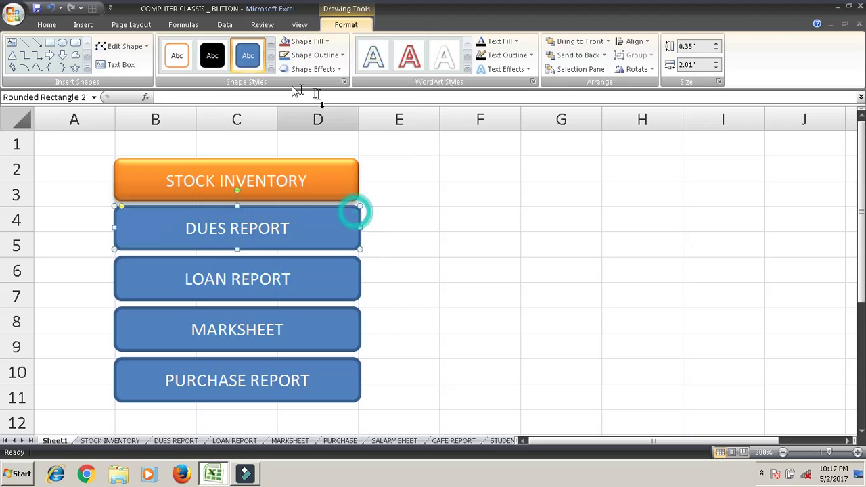
{"action": "left_click", "coordinate": [270, 69]}
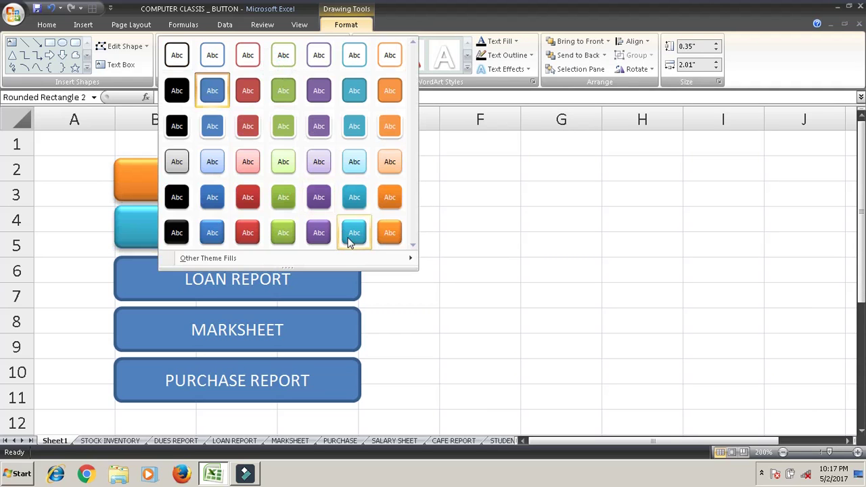
{"action": "left_click", "coordinate": [355, 235]}
{"action": "left_click", "coordinate": [358, 267]}
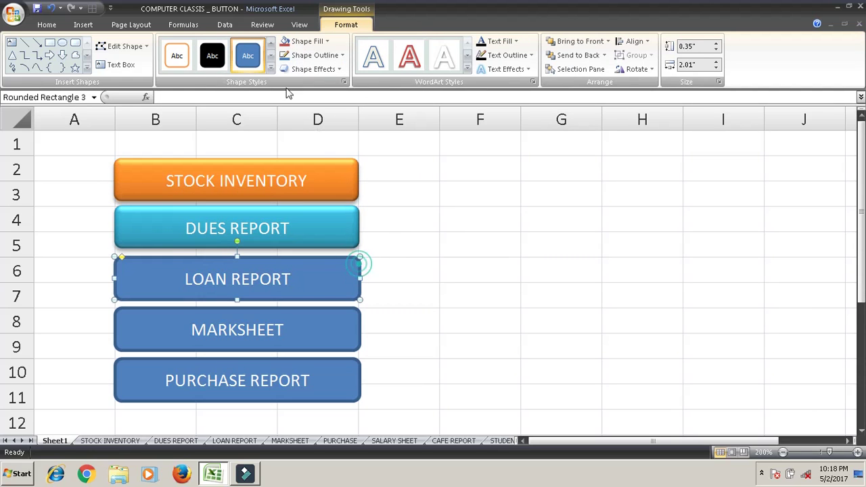
{"action": "left_click", "coordinate": [271, 68]}
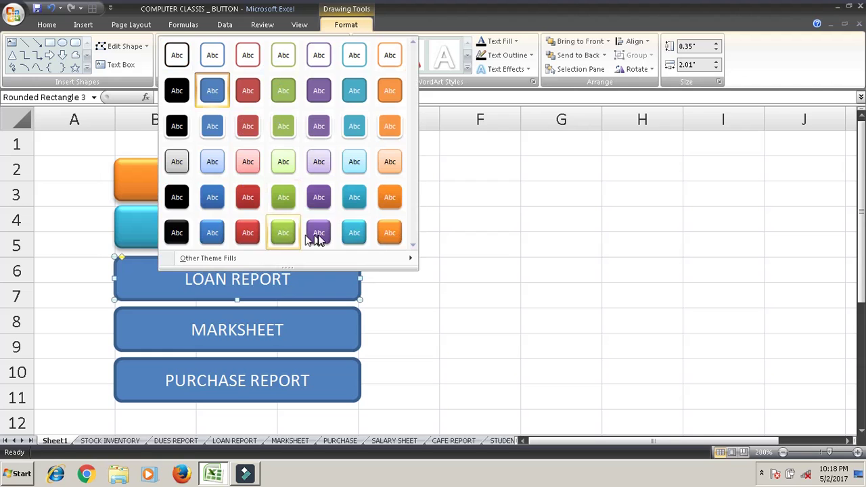
{"action": "left_click", "coordinate": [315, 234]}
Style the MARKSHEET button green and the PURCHASE REPORT button glossy blue.
{"action": "left_click", "coordinate": [350, 310]}
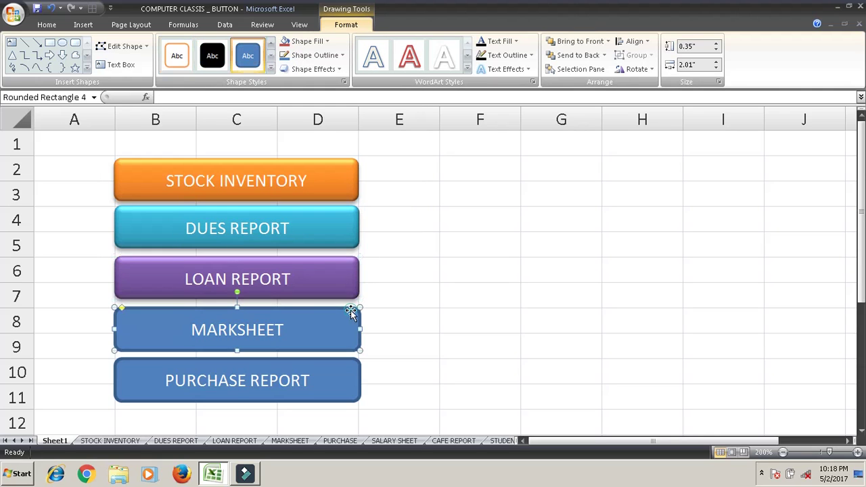
{"action": "left_click", "coordinate": [270, 69]}
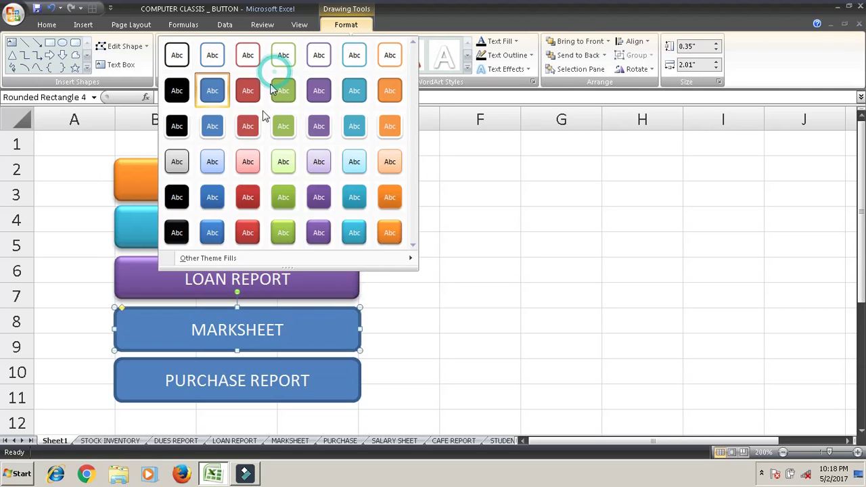
{"action": "left_click", "coordinate": [287, 238]}
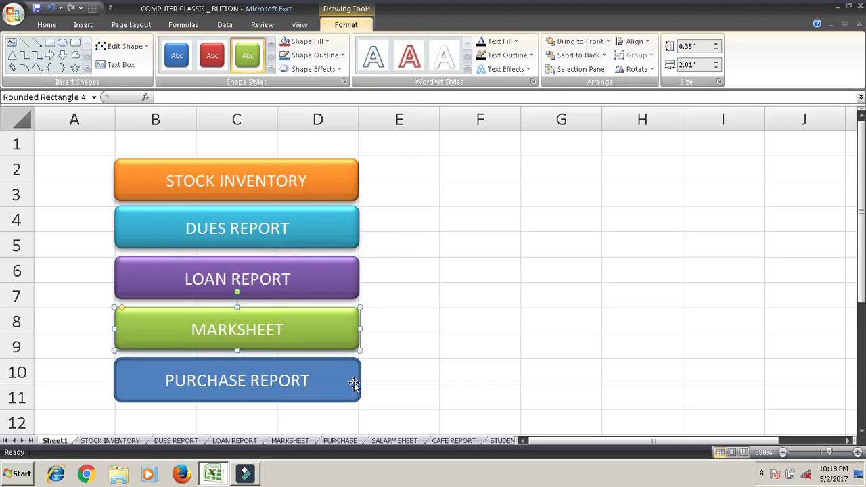
{"action": "left_click", "coordinate": [352, 364]}
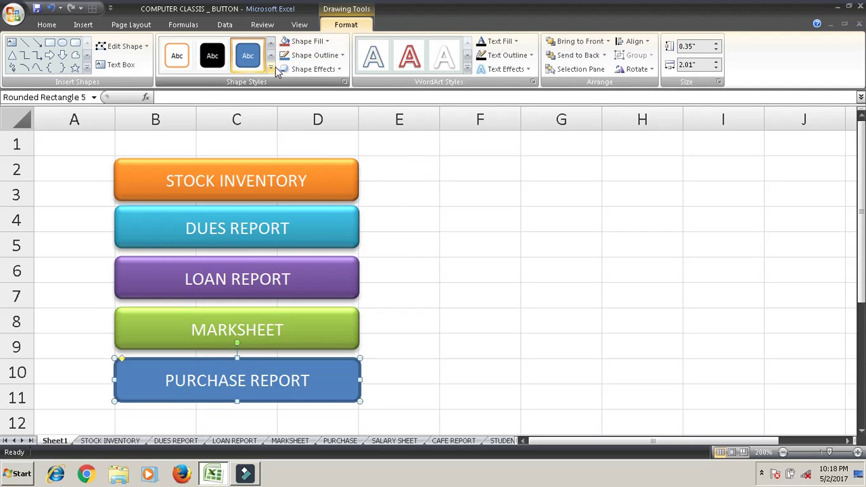
{"action": "left_click", "coordinate": [274, 69]}
{"action": "left_click", "coordinate": [218, 230]}
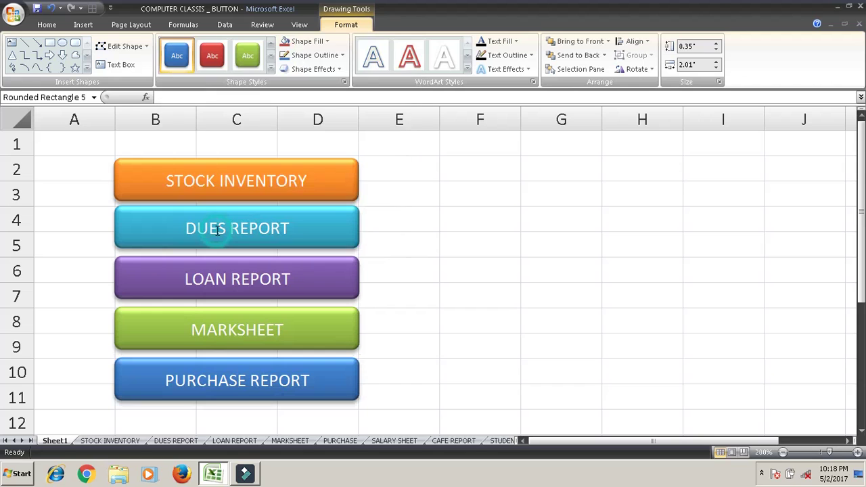
{"action": "left_click", "coordinate": [480, 269]}
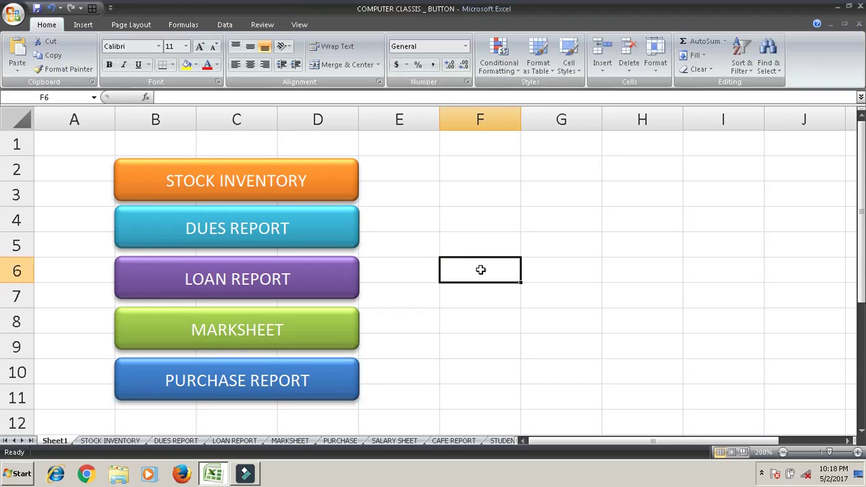
{"action": "right_click", "coordinate": [346, 162]}
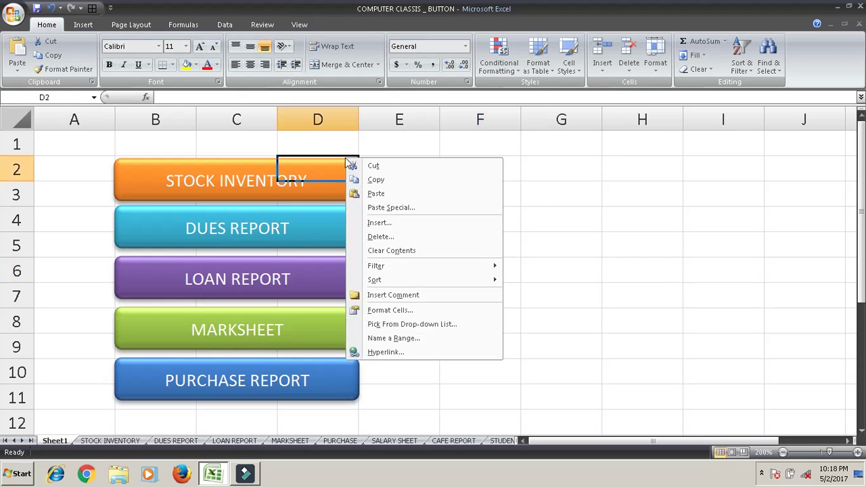
{"action": "left_click", "coordinate": [340, 163]}
{"action": "left_click", "coordinate": [338, 162]}
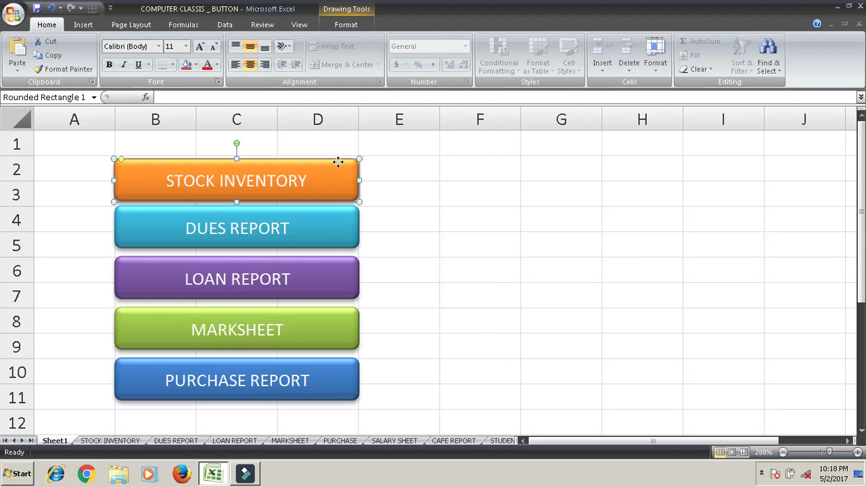
Hyperlink the STOCK INVENTORY button to the STOCK INVENTORY sheet in this workbook.
{"action": "right_click", "coordinate": [339, 162]}
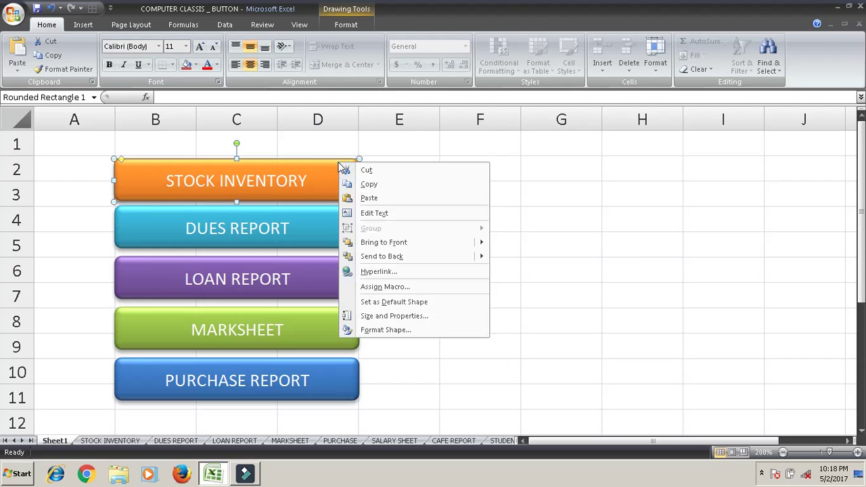
{"action": "left_click", "coordinate": [368, 274]}
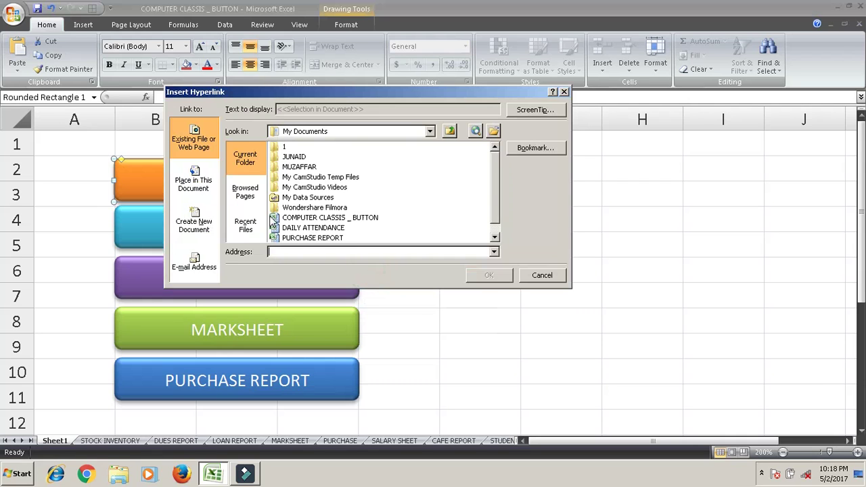
{"action": "left_click", "coordinate": [190, 191]}
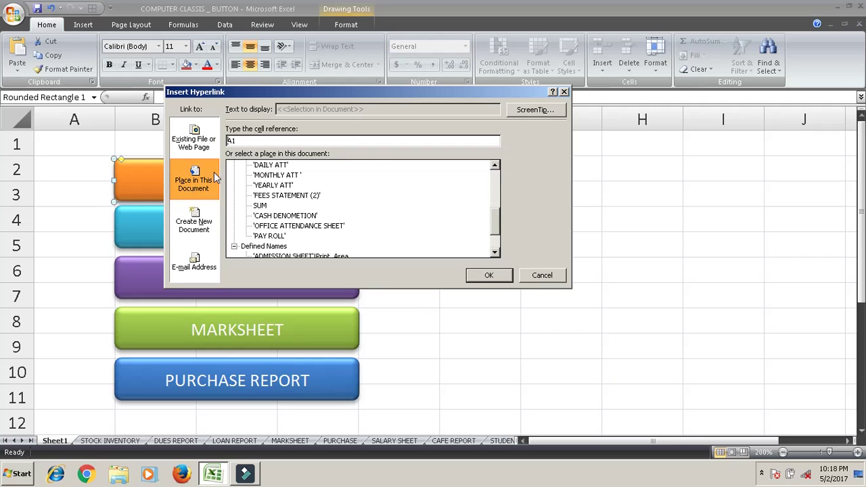
{"action": "left_click_drag", "start_coordinate": [501, 220], "coordinate": [498, 180]}
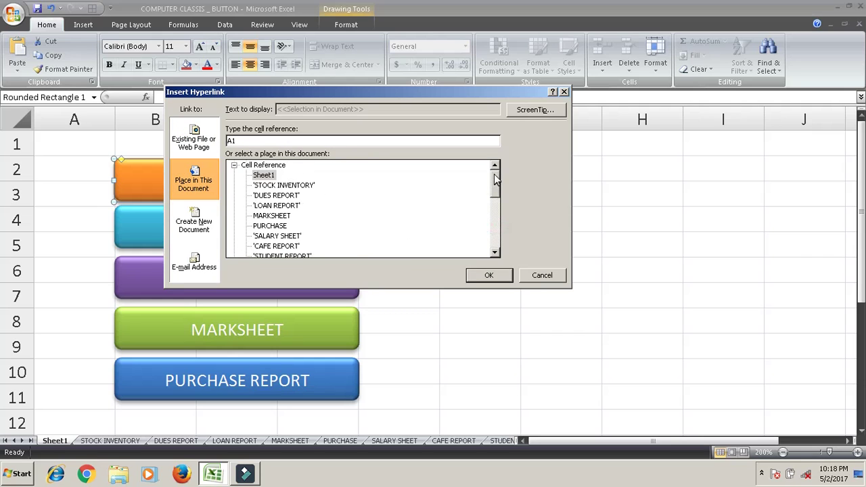
{"action": "left_click", "coordinate": [230, 90]}
{"action": "left_click_drag", "start_coordinate": [411, 110], "coordinate": [420, 105]}
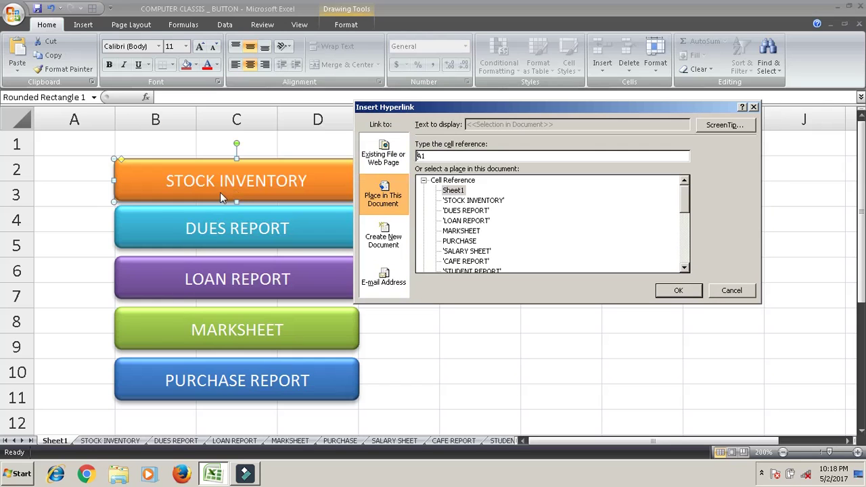
{"action": "left_click", "coordinate": [473, 201]}
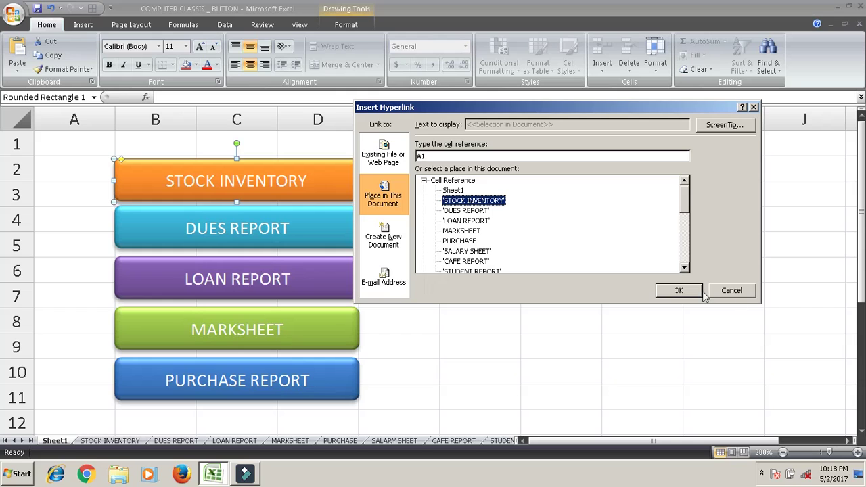
{"action": "left_click", "coordinate": [680, 290]}
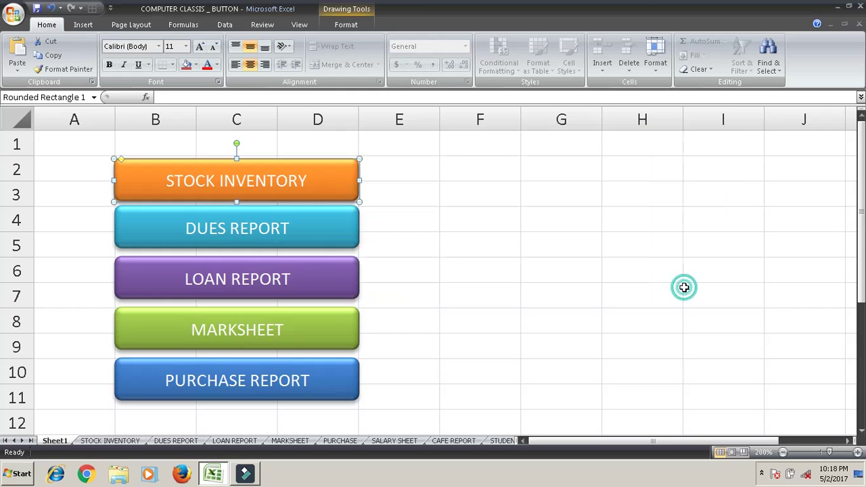
Hyperlink the DUES REPORT button to the DUES REPORT sheet.
{"action": "right_click", "coordinate": [357, 212]}
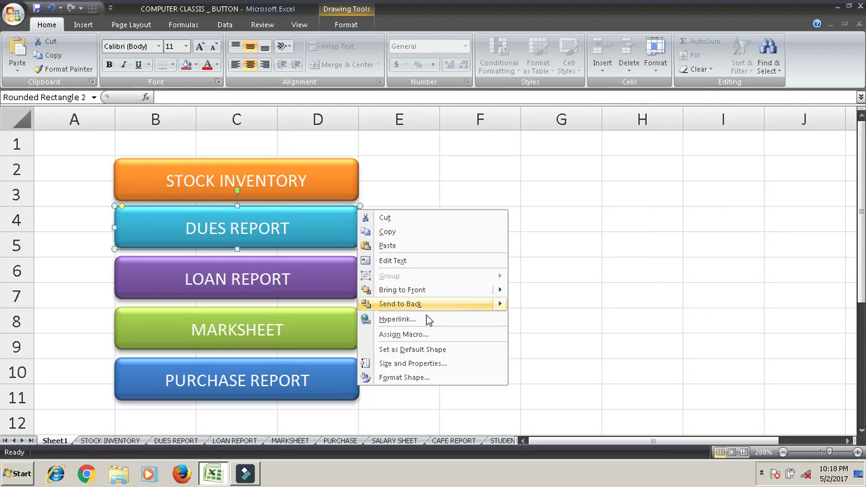
{"action": "left_click", "coordinate": [425, 318]}
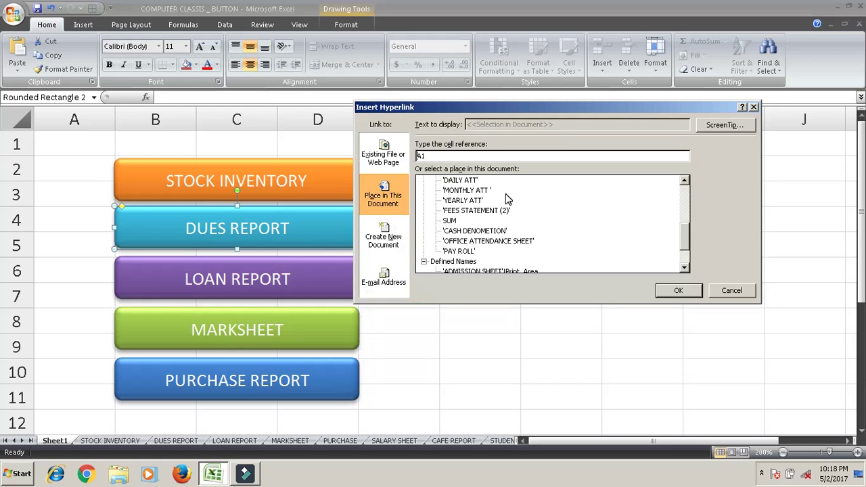
{"action": "left_click_drag", "start_coordinate": [686, 237], "coordinate": [685, 200]}
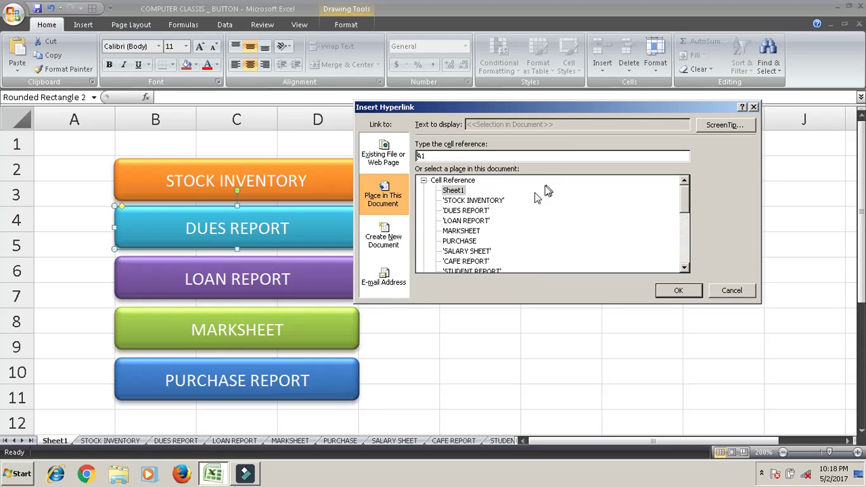
{"action": "left_click", "coordinate": [678, 290]}
{"action": "left_click", "coordinate": [352, 273]}
Hyperlink the LOAN REPORT button to the LOAN REPORT sheet.
{"action": "right_click", "coordinate": [359, 274]}
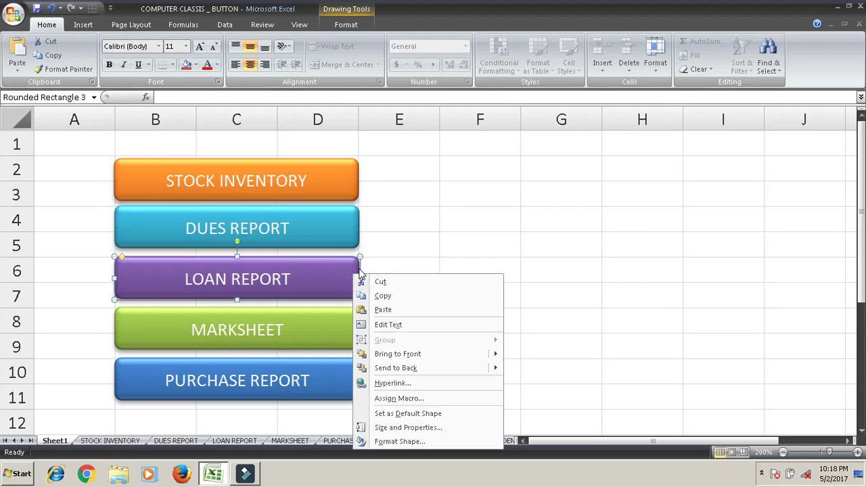
{"action": "left_click", "coordinate": [405, 384]}
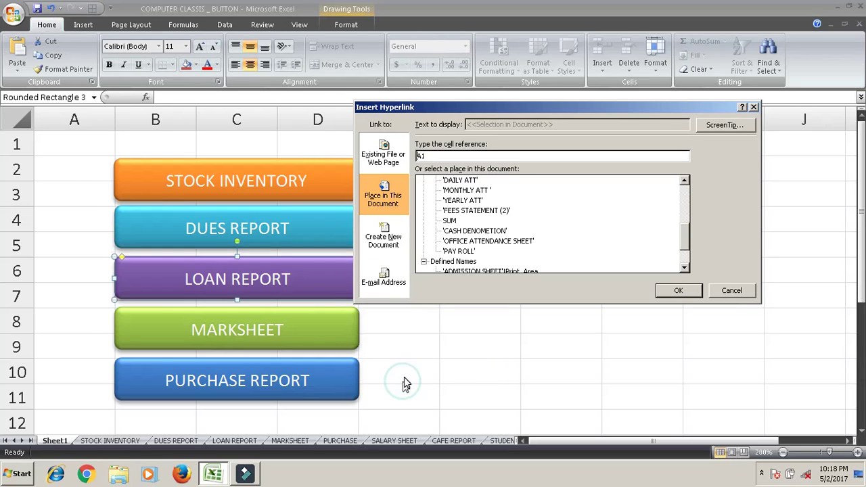
{"action": "left_click_drag", "start_coordinate": [683, 247], "coordinate": [665, 218]}
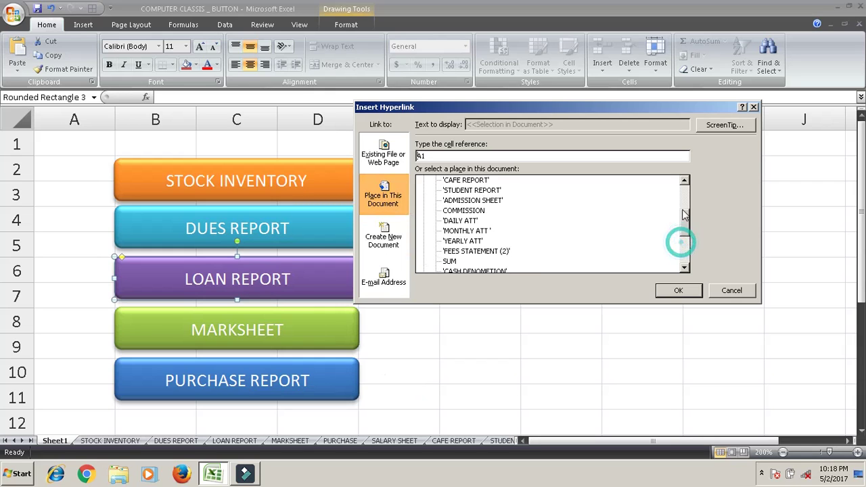
{"action": "left_click", "coordinate": [467, 220]}
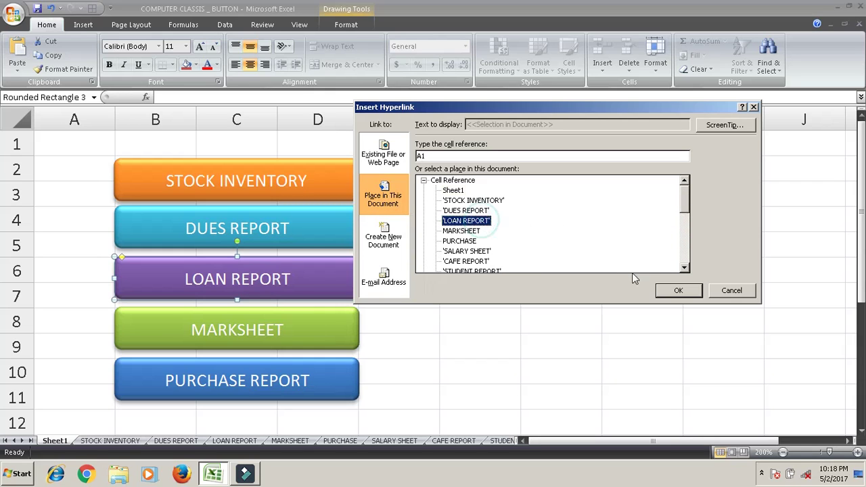
{"action": "left_click", "coordinate": [678, 290]}
Hyperlink the MARKSHEET button to the MARKSHEET sheet.
{"action": "left_click", "coordinate": [357, 311]}
{"action": "right_click", "coordinate": [356, 311]}
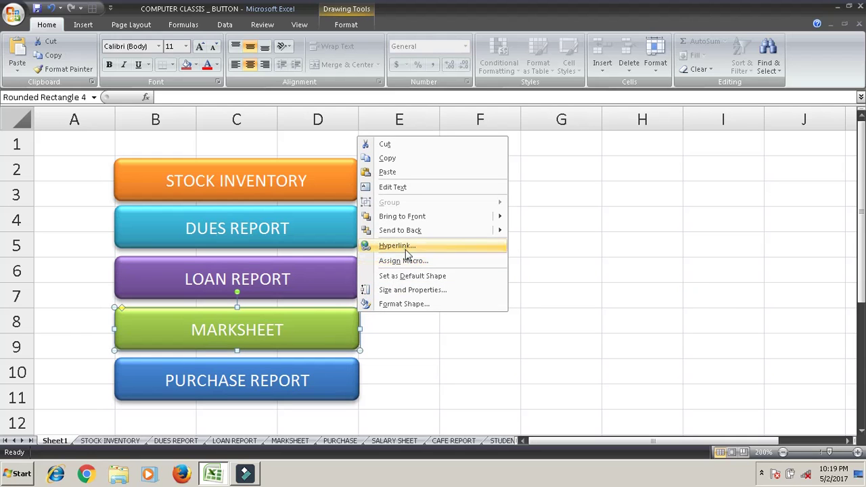
{"action": "left_click", "coordinate": [406, 248]}
{"action": "mouse_move", "coordinate": [684, 245]}
{"action": "left_mouse_down"}
{"action": "mouse_move", "coordinate": [683, 230]}
{"action": "mouse_move", "coordinate": [651, 222]}
{"action": "left_mouse_up"}
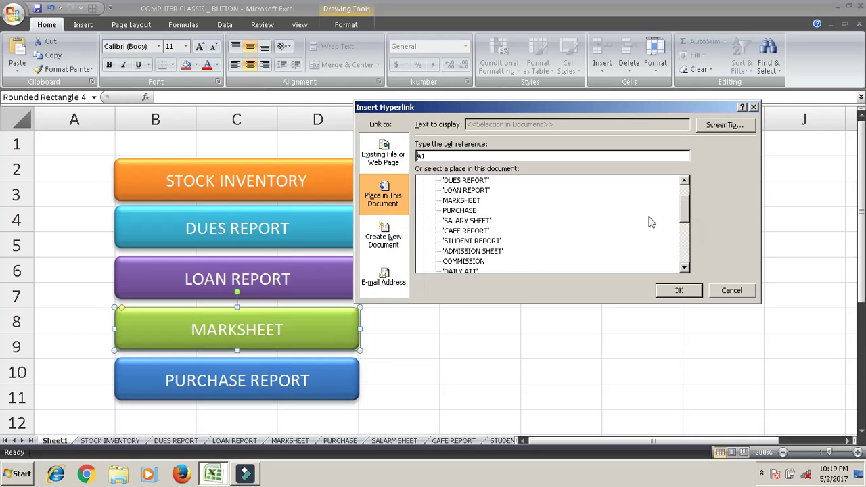
{"action": "left_click", "coordinate": [469, 201]}
{"action": "left_click", "coordinate": [673, 290]}
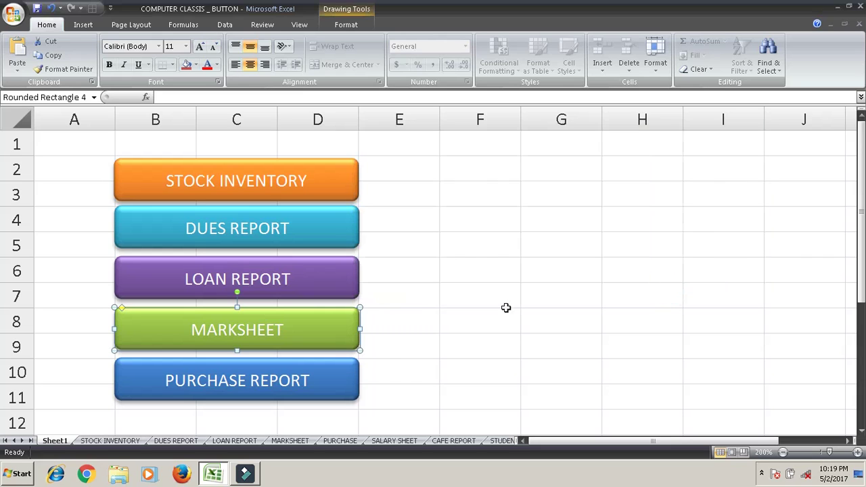
Hyperlink the PURCHASE REPORT button to the PURCHASE sheet.
{"action": "right_click", "coordinate": [352, 363]}
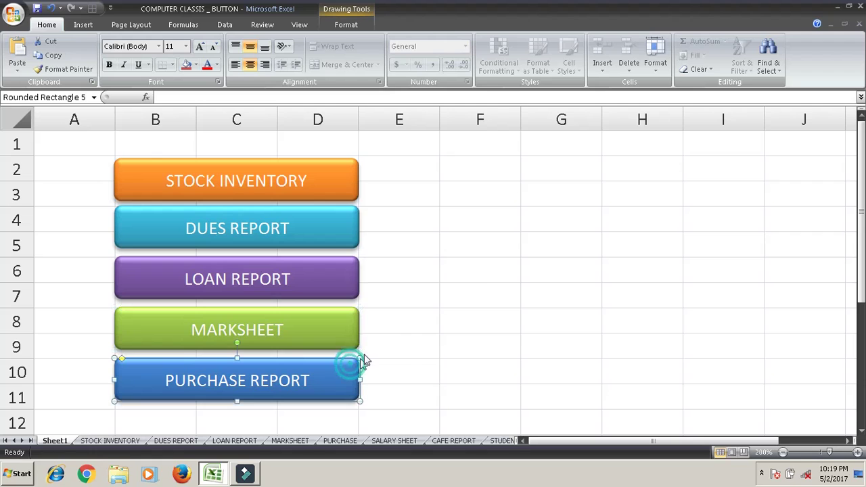
{"action": "left_click", "coordinate": [404, 300]}
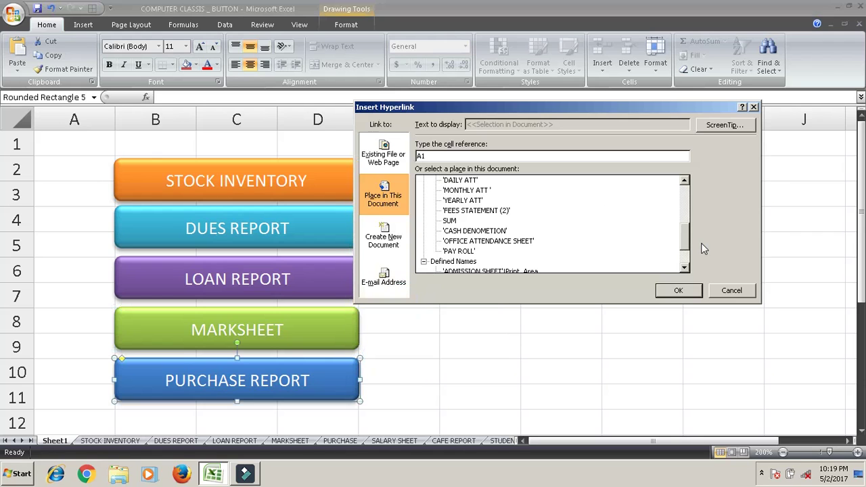
{"action": "left_click_drag", "start_coordinate": [685, 241], "coordinate": [685, 193]}
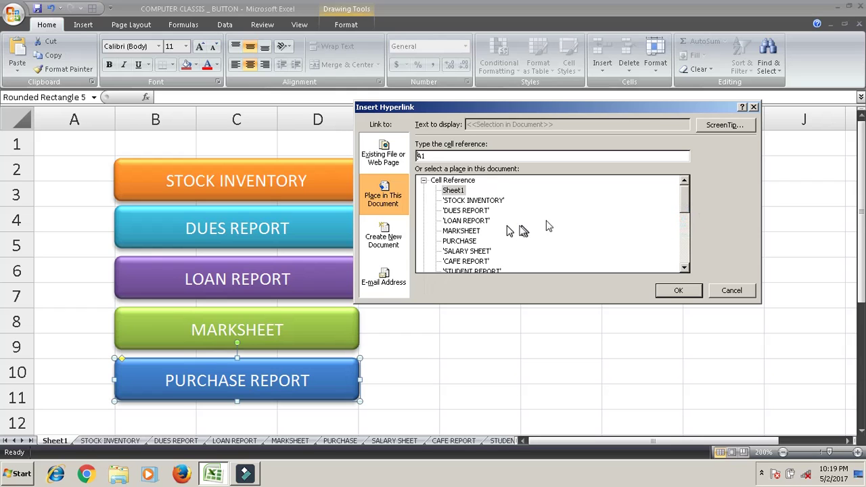
{"action": "left_click", "coordinate": [459, 240]}
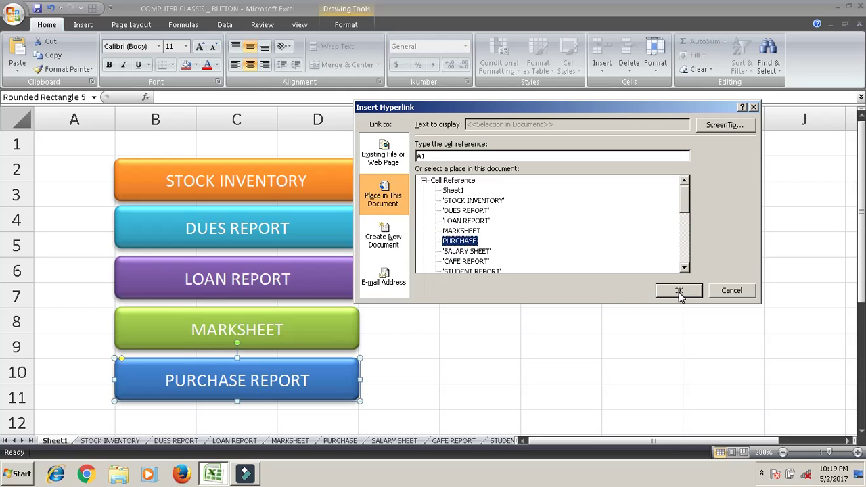
{"action": "left_click", "coordinate": [678, 290]}
{"action": "left_click", "coordinate": [572, 245]}
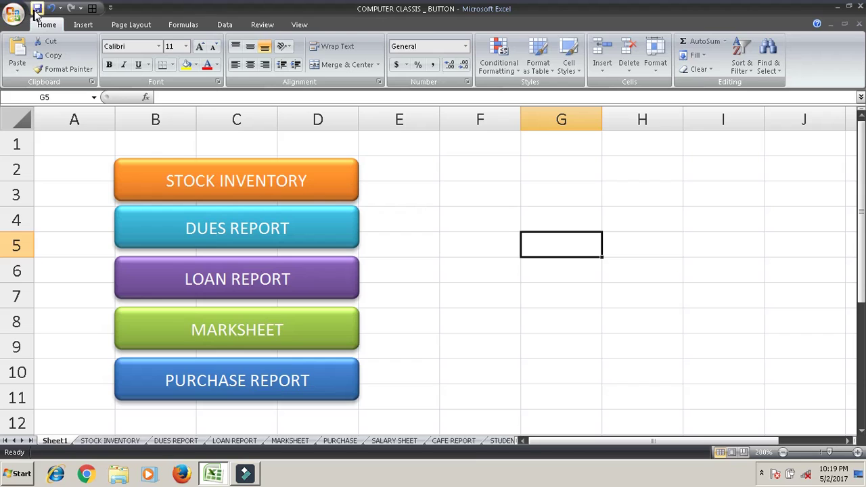
Save the workbook and test the MARKSHEET and PURCHASE REPORT links, returning to Sheet1 each time.
{"action": "left_click", "coordinate": [37, 12]}
{"action": "left_click", "coordinate": [526, 189]}
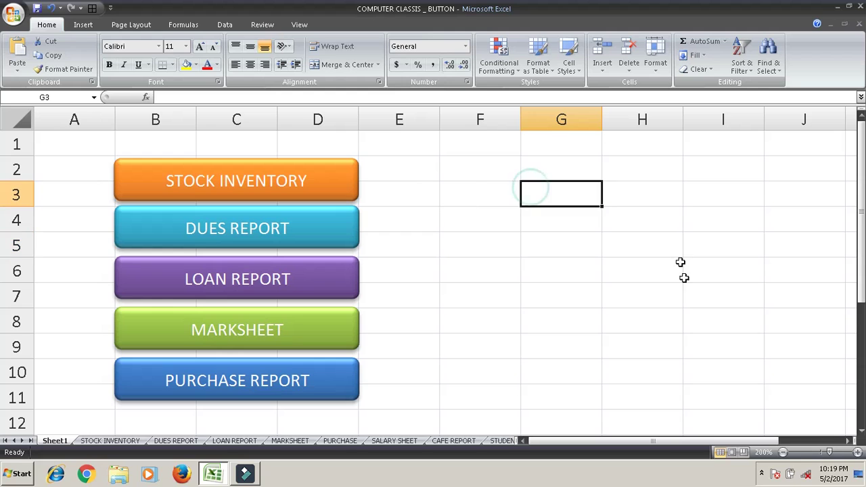
{"action": "left_click", "coordinate": [322, 327]}
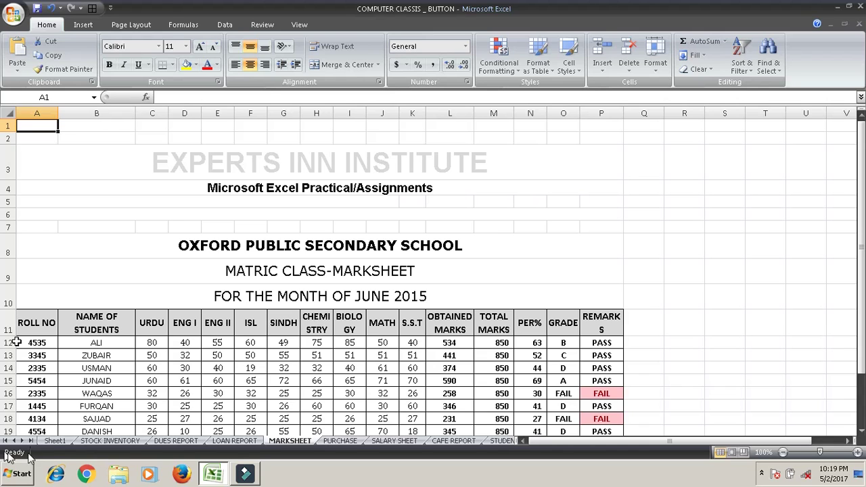
{"action": "left_click", "coordinate": [51, 441]}
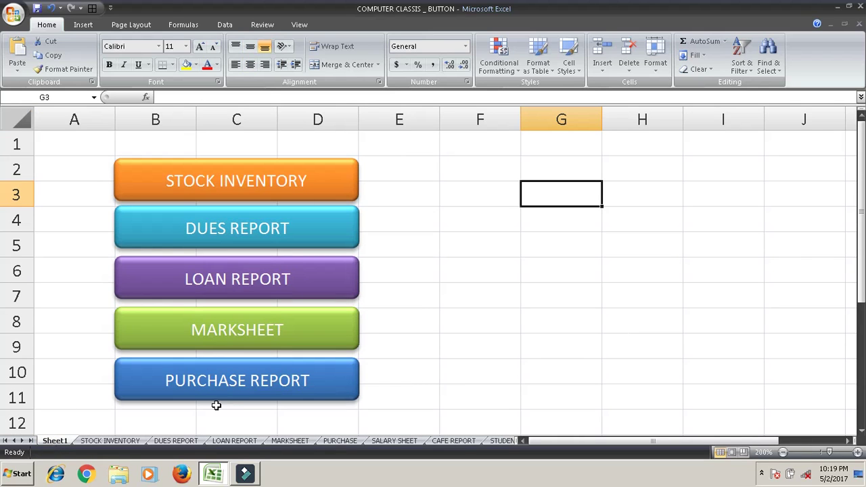
{"action": "left_click", "coordinate": [230, 390]}
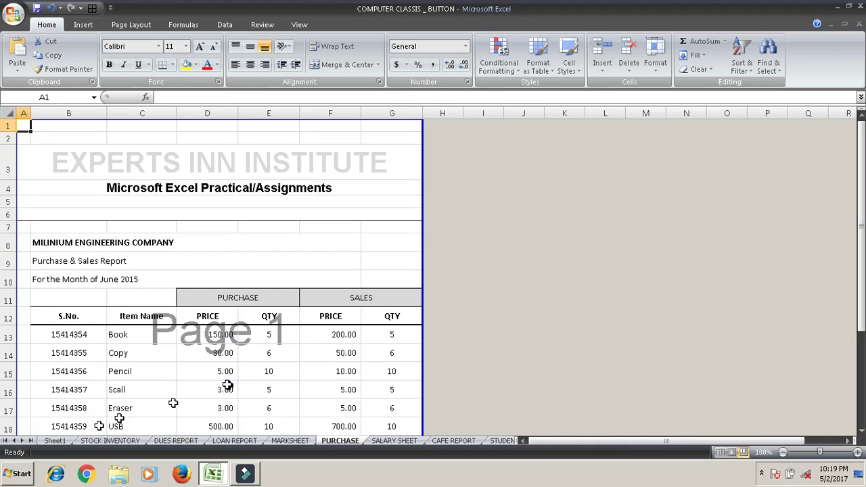
{"action": "left_click", "coordinate": [60, 441]}
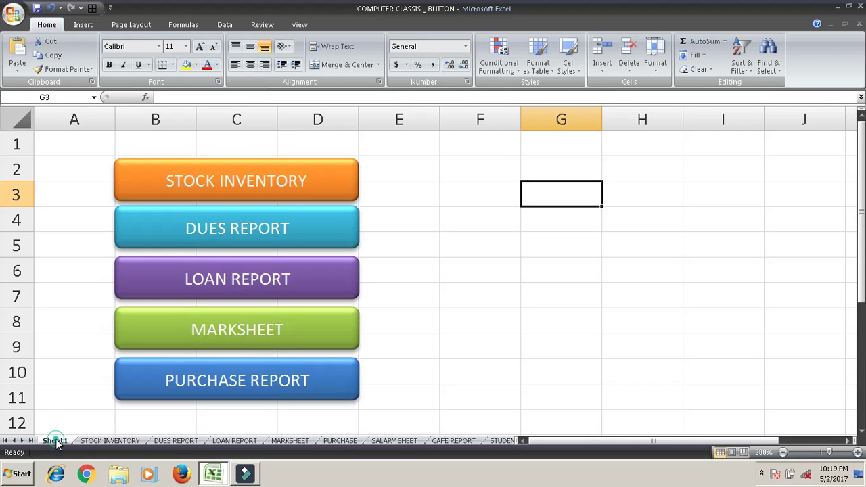
Rename Sheet1 to INDEX-BUTTON.
{"action": "double_click", "coordinate": [55, 441]}
{"action": "type", "text": "INDEX"}
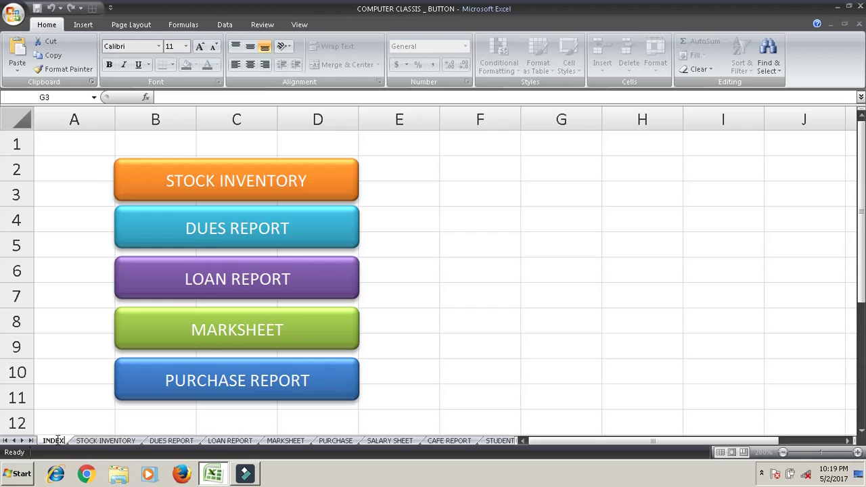
{"action": "type", "text": "-BUTTON"}
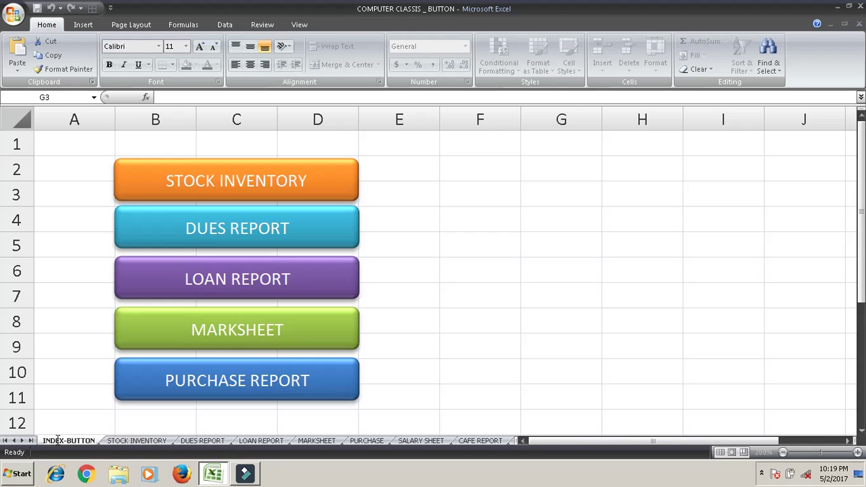
{"action": "left_click", "coordinate": [504, 208]}
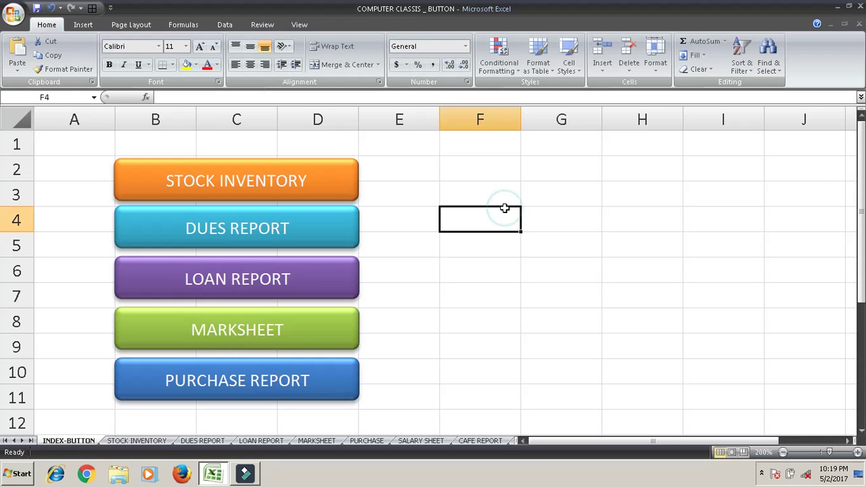
Test the LOAN REPORT button link, then go back and open the STOCK INVENTORY sheet.
{"action": "left_click", "coordinate": [281, 279]}
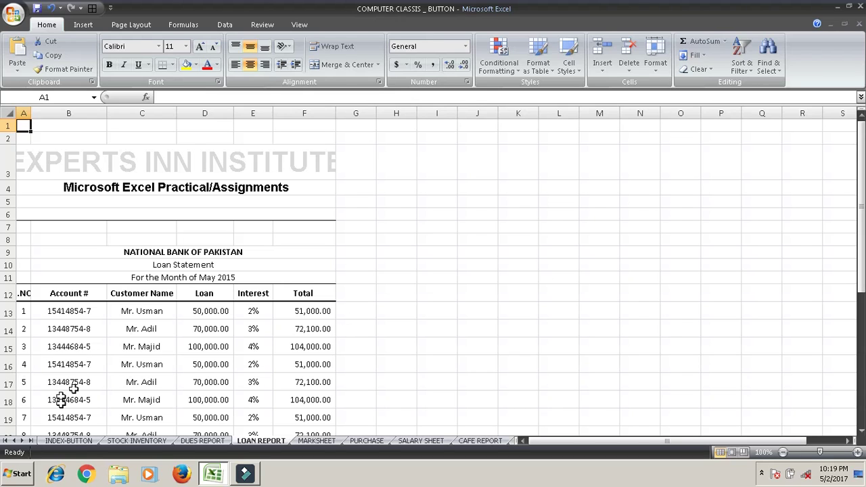
{"action": "left_click", "coordinate": [74, 444]}
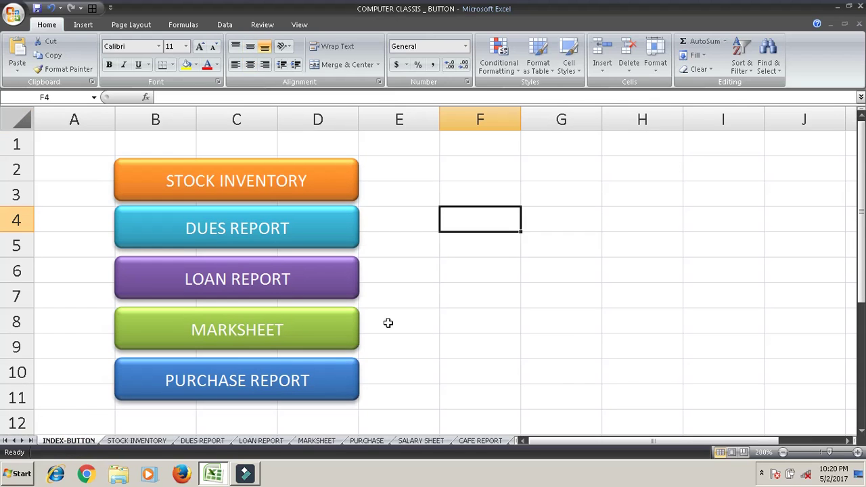
{"action": "left_click", "coordinate": [112, 447]}
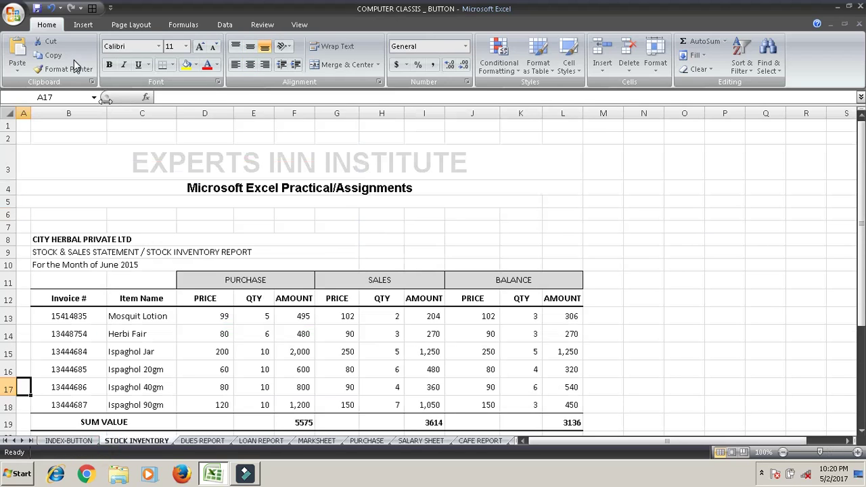
Draw a left block arrow across cells B2:B3 on the STOCK INVENTORY sheet.
{"action": "left_click", "coordinate": [82, 24]}
{"action": "left_click", "coordinate": [142, 65]}
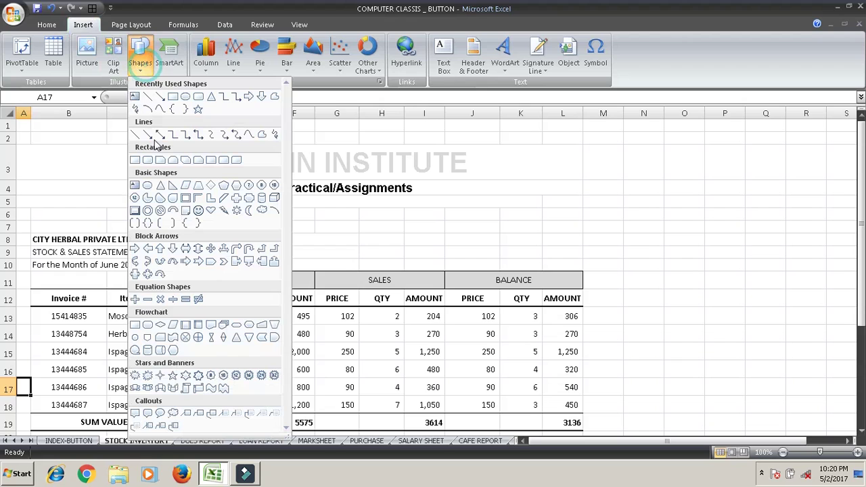
{"action": "left_click", "coordinate": [146, 250]}
{"action": "left_click_drag", "start_coordinate": [58, 136], "coordinate": [139, 176]}
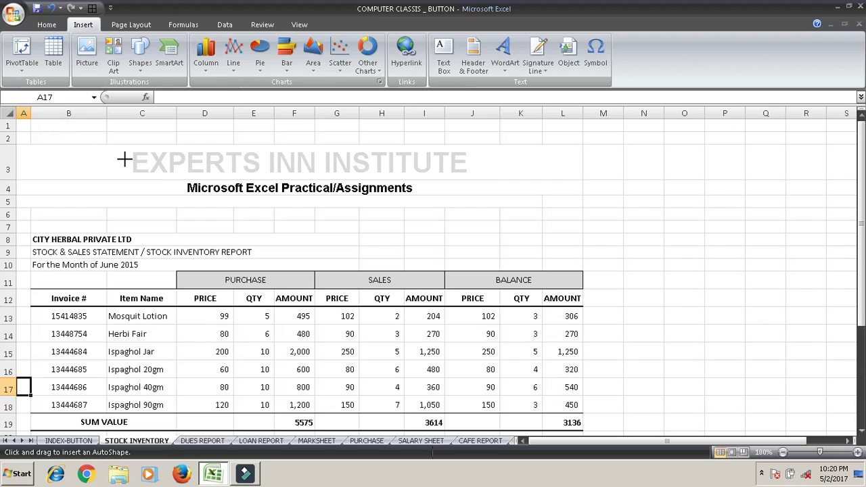
{"action": "left_click_drag", "start_coordinate": [124, 159], "coordinate": [125, 159]}
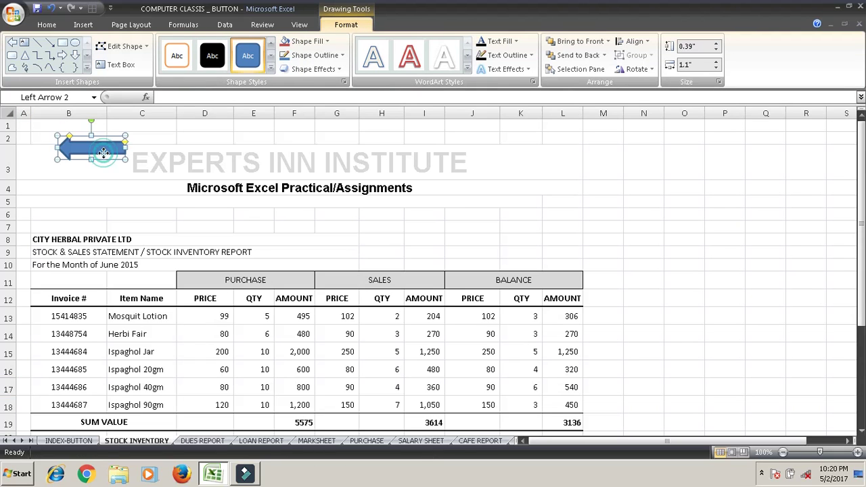
Label the arrow INDEX and give it the orange shape style.
{"action": "right_click", "coordinate": [105, 154]}
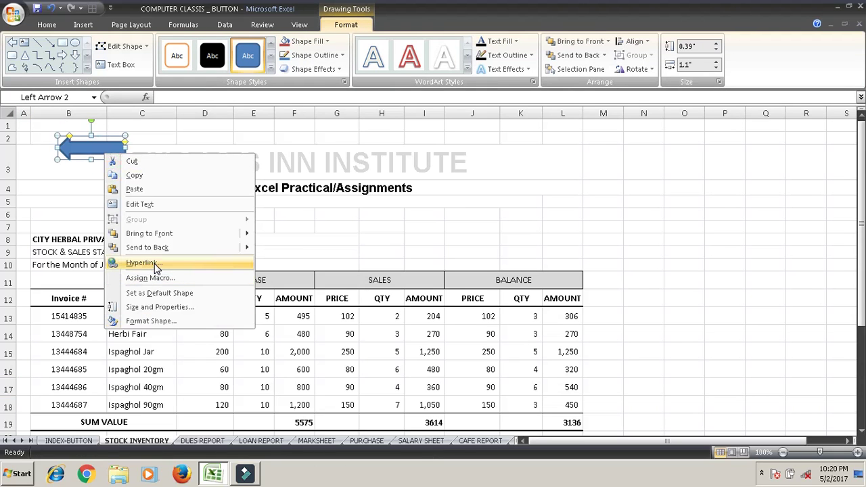
{"action": "left_click", "coordinate": [154, 264]}
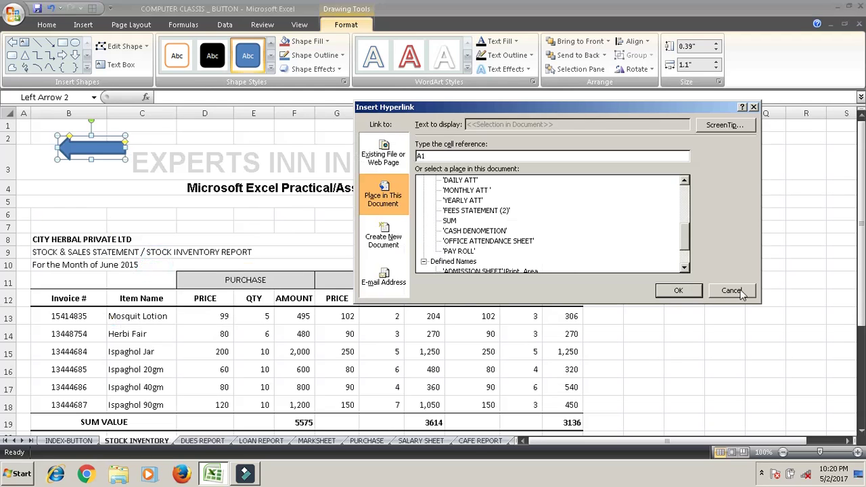
{"action": "left_click", "coordinate": [718, 291]}
{"action": "right_click", "coordinate": [113, 147]}
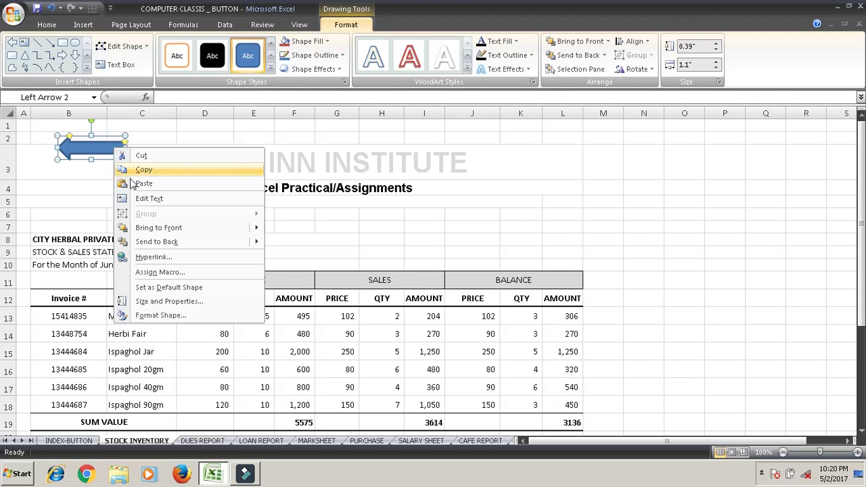
{"action": "left_click", "coordinate": [142, 197]}
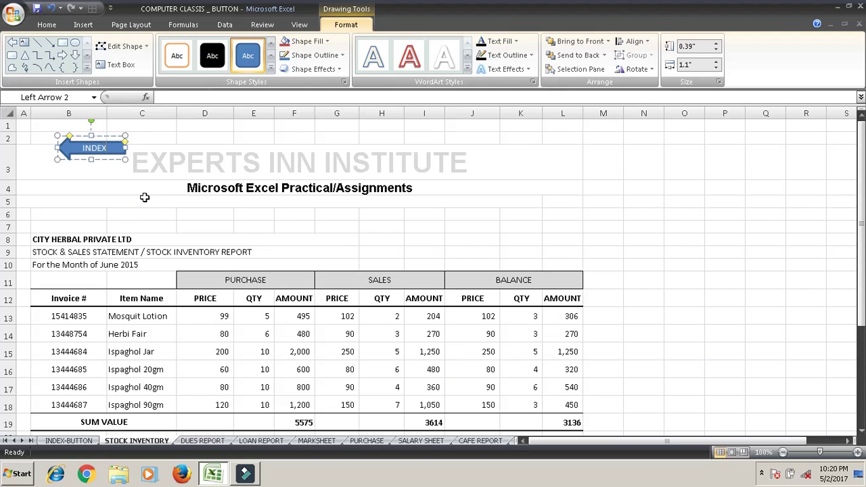
{"action": "left_click", "coordinate": [118, 135]}
{"action": "left_click", "coordinate": [271, 69]}
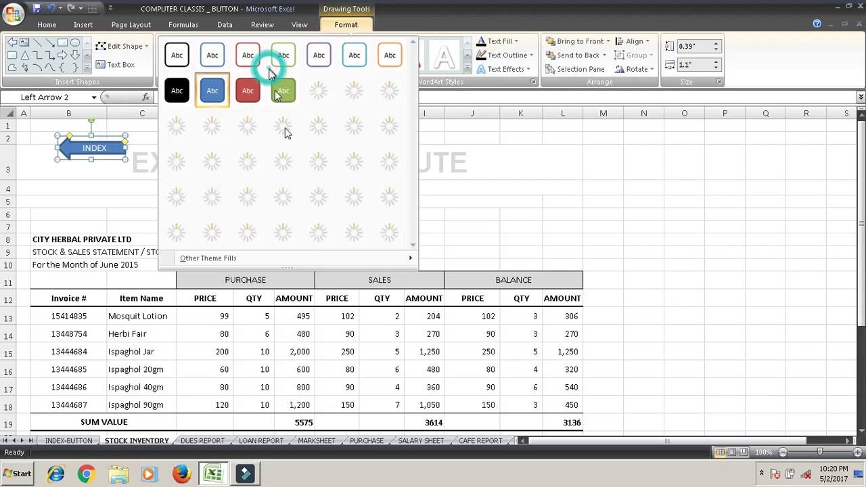
{"action": "left_click", "coordinate": [389, 237]}
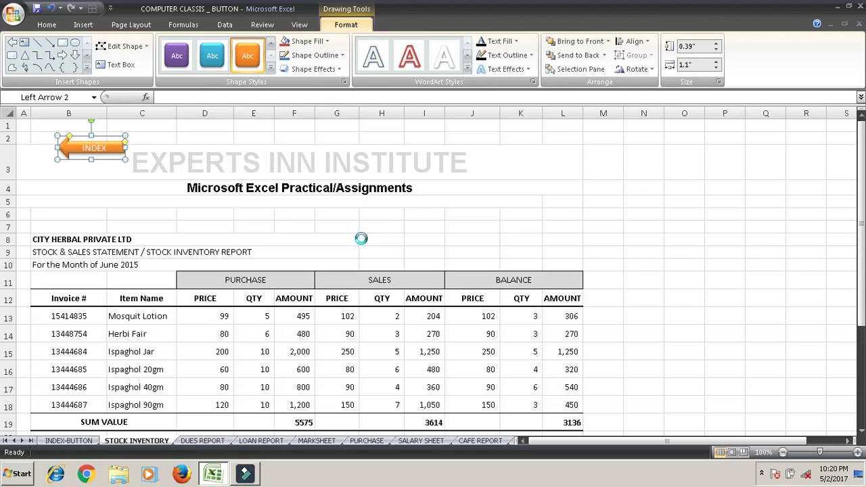
{"action": "left_click", "coordinate": [191, 441]}
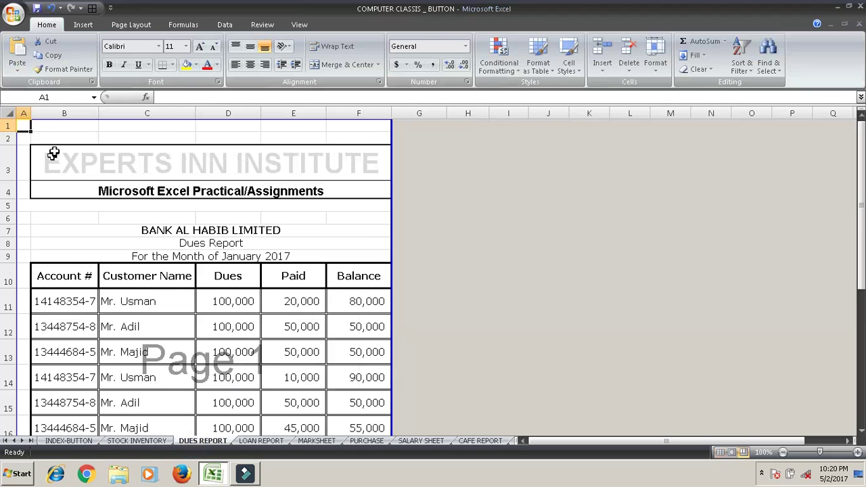
Paste the INDEX arrow at the top of the DUES REPORT, LOAN REPORT and MARKSHEET sheets.
{"action": "left_click", "coordinate": [64, 136]}
{"action": "key", "text": "ctrl+v"}
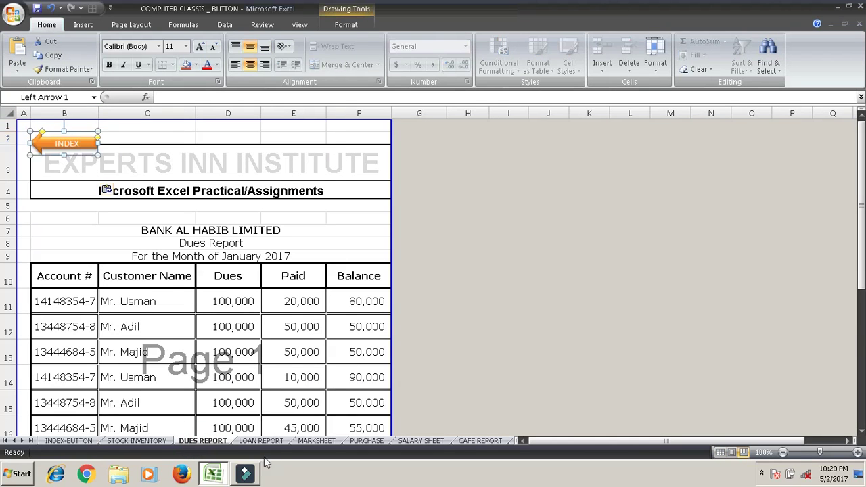
{"action": "left_click", "coordinate": [261, 440]}
{"action": "key", "text": "ctrl+v"}
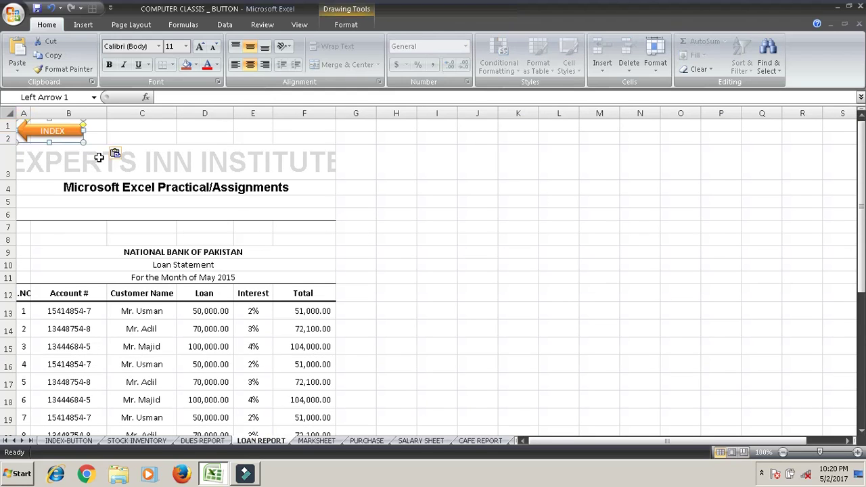
{"action": "left_click", "coordinate": [315, 441]}
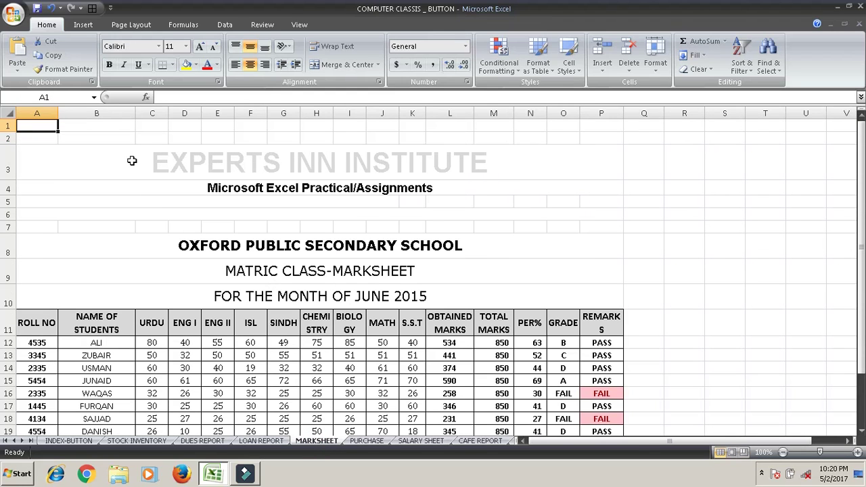
{"action": "key", "text": "ctrl+v"}
Delete the duplicate arrow on MARKSHEET and paste the INDEX arrow onto the PURCHASE sheet.
{"action": "left_click", "coordinate": [365, 441]}
{"action": "key", "text": "ctrl+v"}
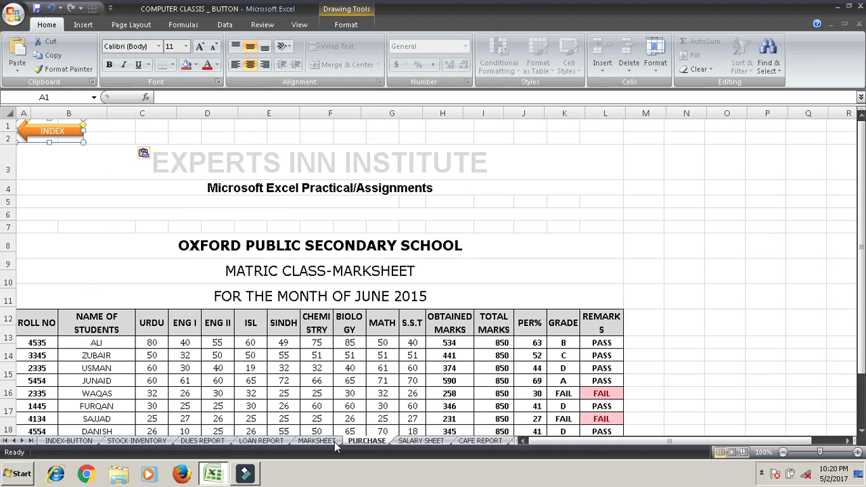
{"action": "left_click", "coordinate": [334, 441]}
{"action": "key", "text": "ctrl+Page_Up"}
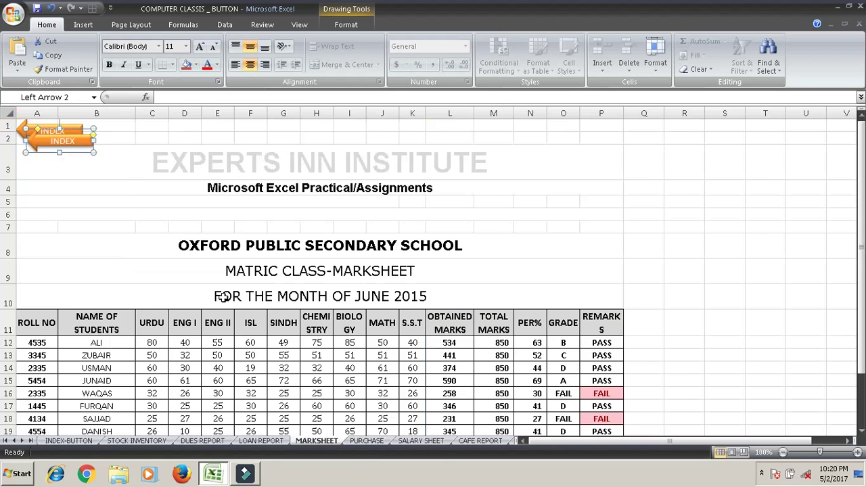
{"action": "key", "text": "Delete"}
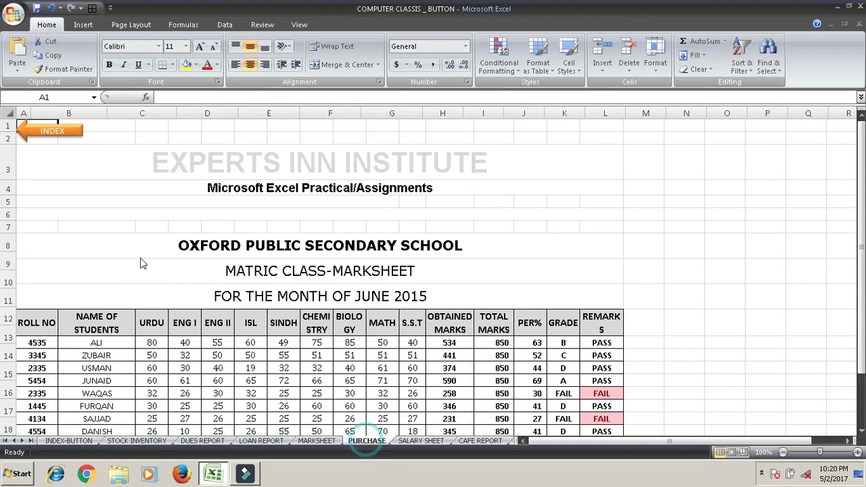
{"action": "key", "text": "ctrl+Page_Down"}
{"action": "left_click", "coordinate": [47, 128]}
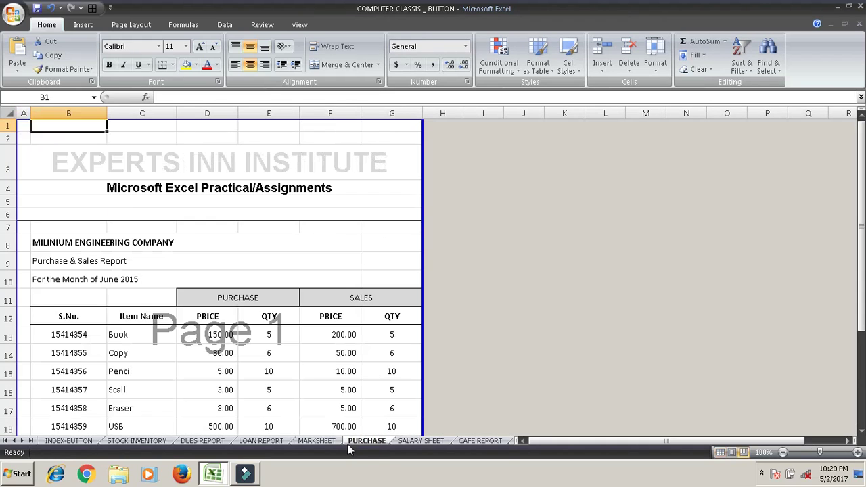
{"action": "key", "text": "ctrl+v"}
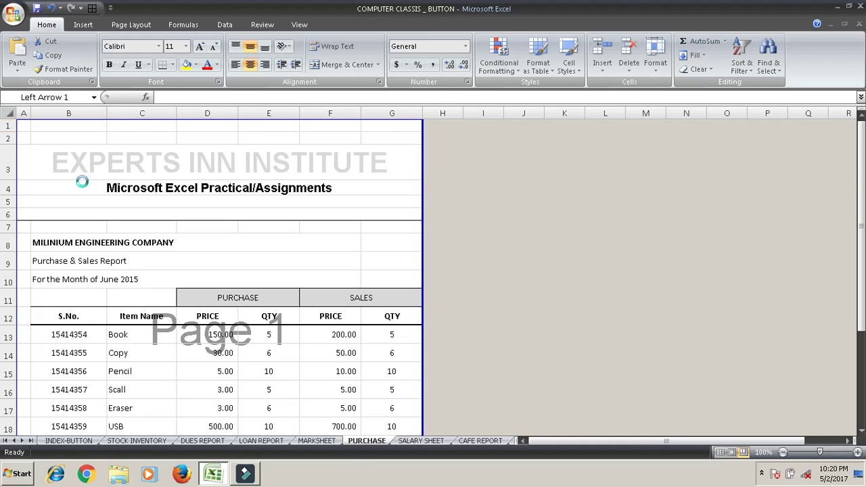
{"action": "left_click", "coordinate": [150, 128]}
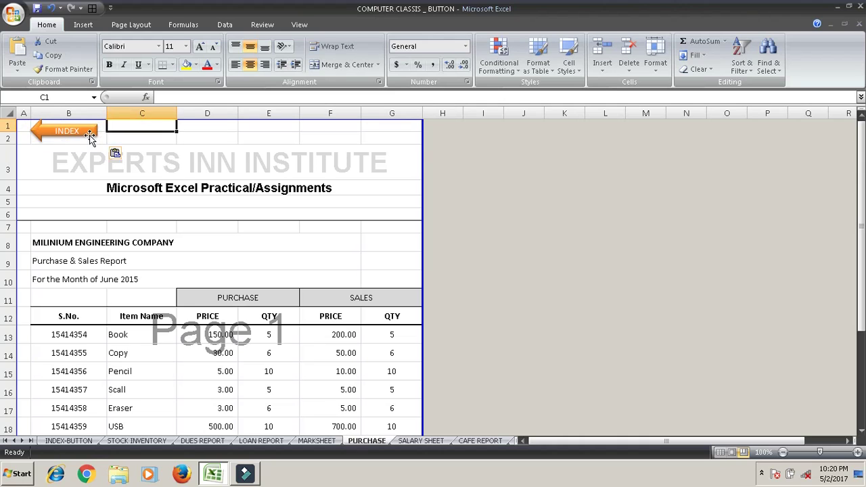
Hyperlink the PURCHASE sheet's INDEX arrow to the INDEX-BUTTON sheet in this document.
{"action": "right_click", "coordinate": [90, 135]}
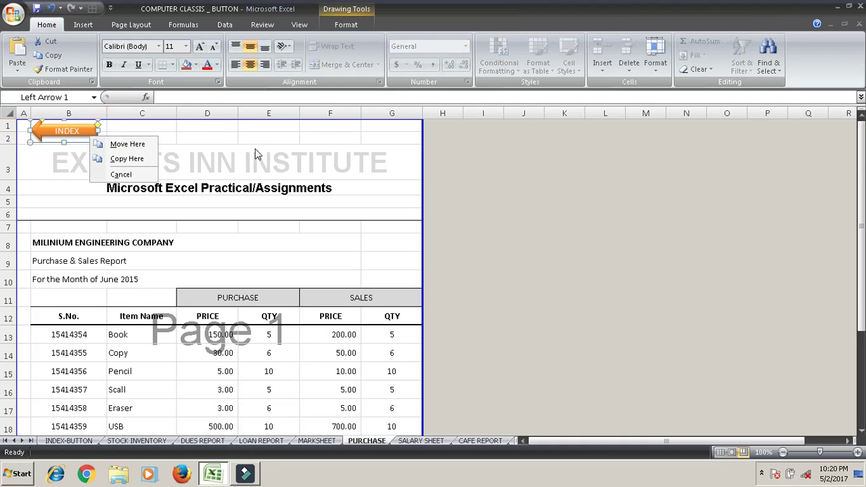
{"action": "left_click", "coordinate": [236, 137]}
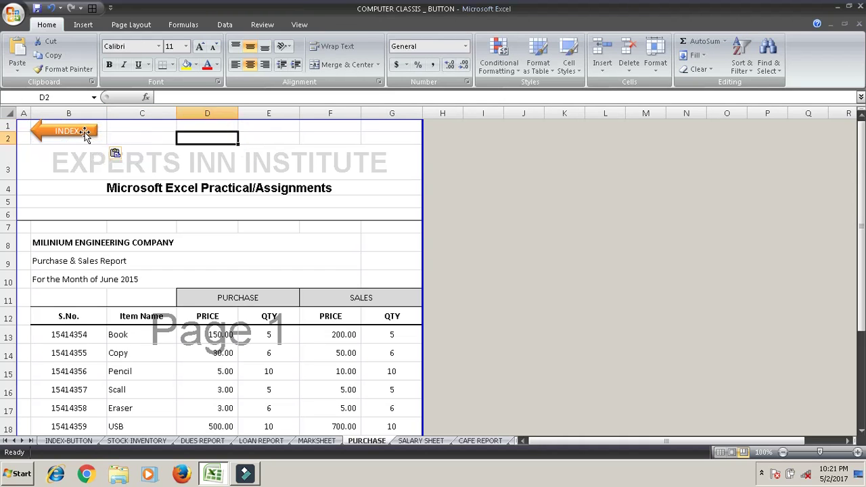
{"action": "right_click", "coordinate": [86, 134]}
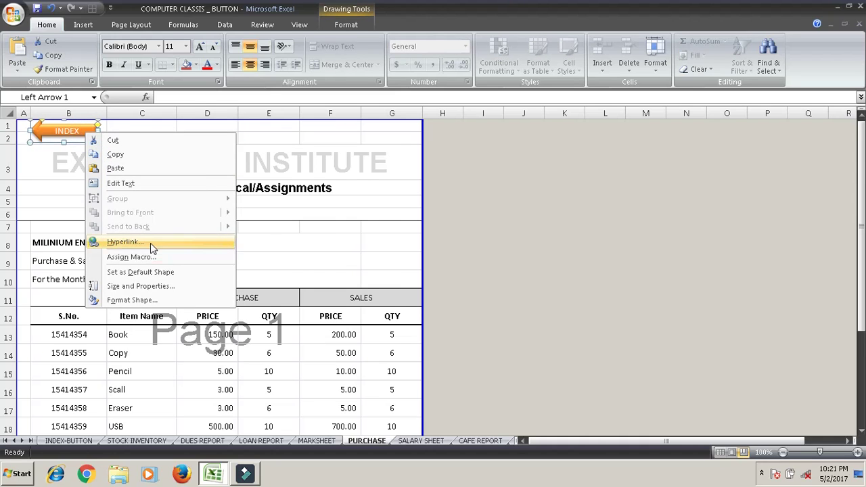
{"action": "left_click", "coordinate": [150, 243]}
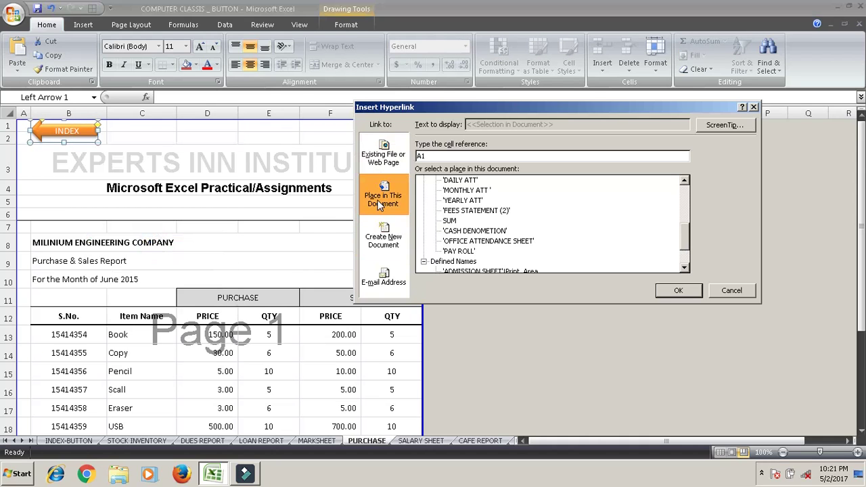
{"action": "scroll", "coordinate": [684, 242], "scroll_direction": "up", "scroll_amount": 1}
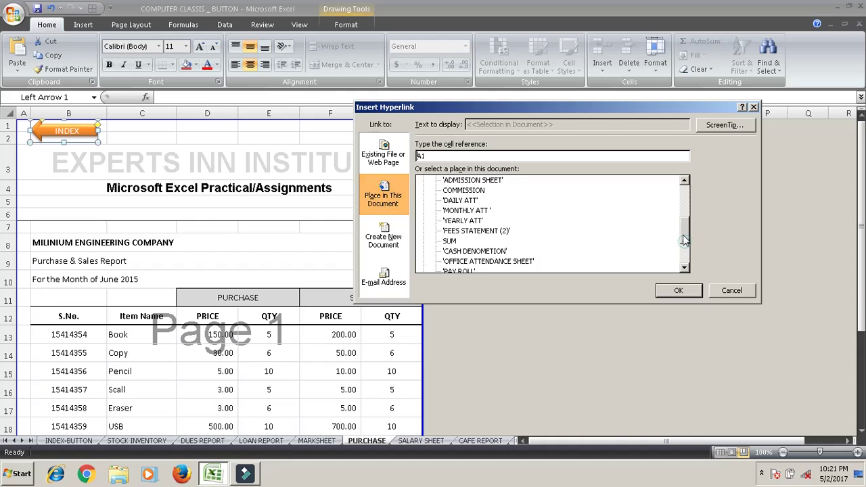
{"action": "left_click_drag", "start_coordinate": [685, 241], "coordinate": [685, 200]}
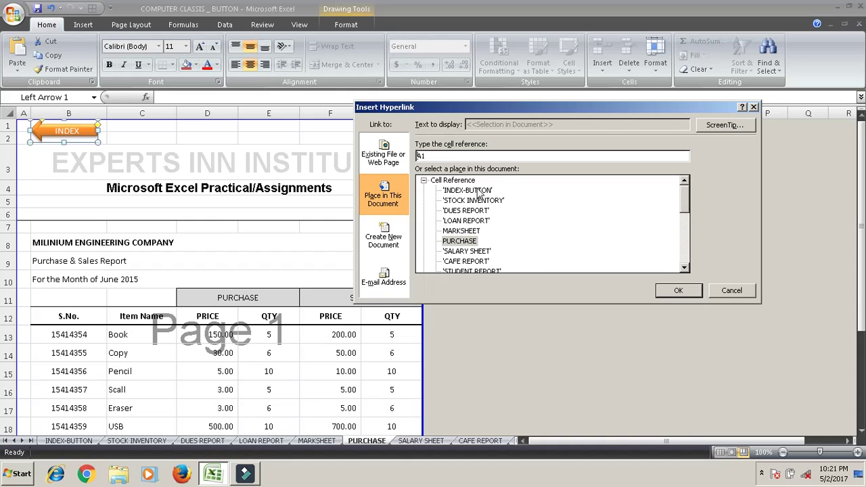
{"action": "left_click", "coordinate": [474, 190]}
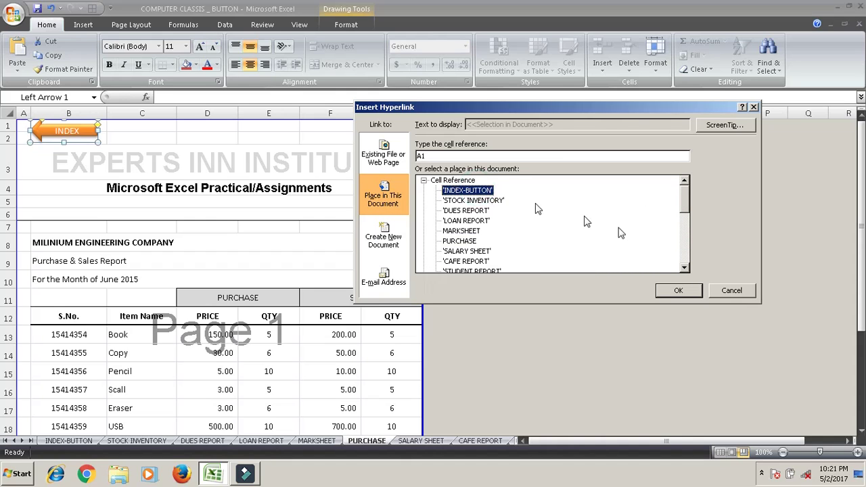
{"action": "left_click", "coordinate": [668, 290]}
{"action": "left_click", "coordinate": [332, 440]}
Hyperlink the MARKSHEET sheet's INDEX arrow to the INDEX-BUTTON sheet.
{"action": "right_click", "coordinate": [68, 134]}
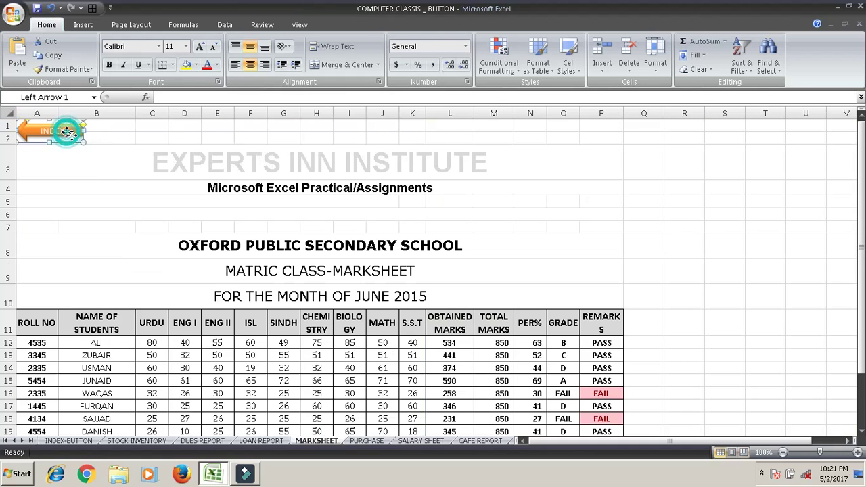
{"action": "left_click", "coordinate": [105, 241]}
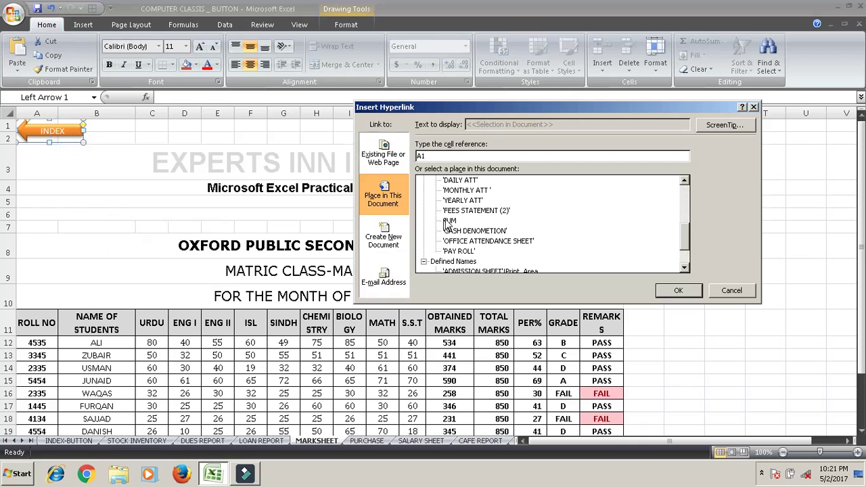
{"action": "left_click_drag", "start_coordinate": [686, 239], "coordinate": [687, 183]}
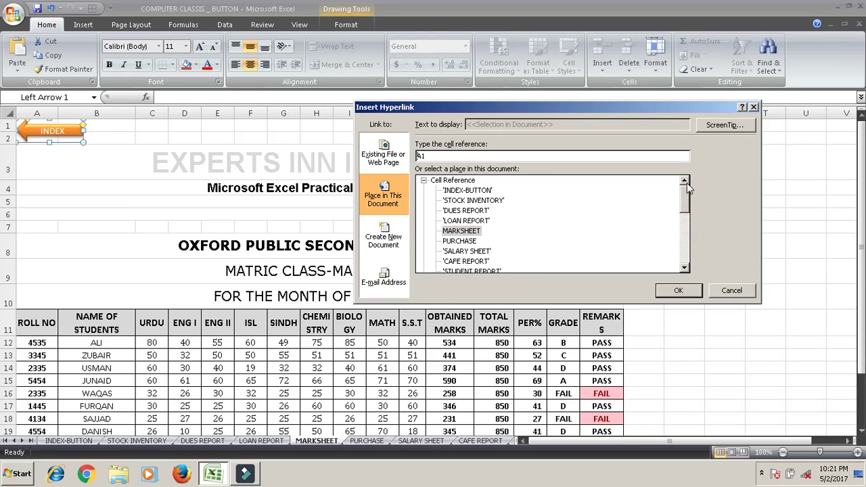
{"action": "left_click", "coordinate": [465, 190]}
{"action": "left_click", "coordinate": [679, 291]}
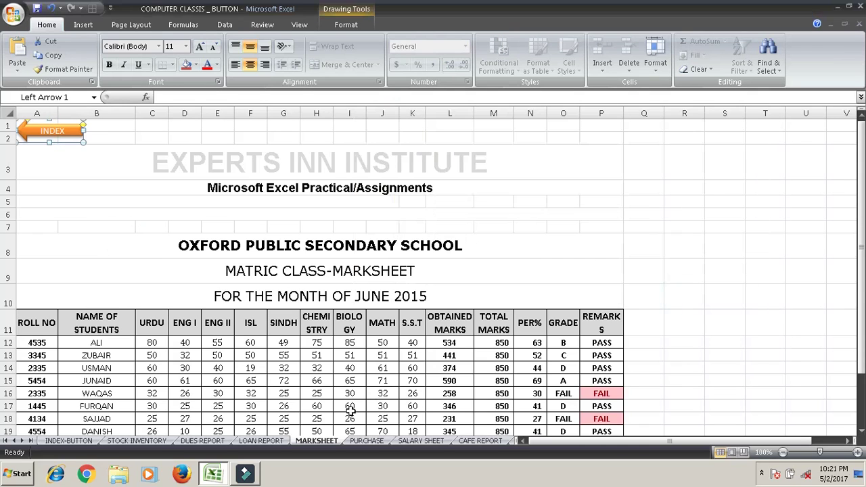
{"action": "left_click", "coordinate": [263, 441]}
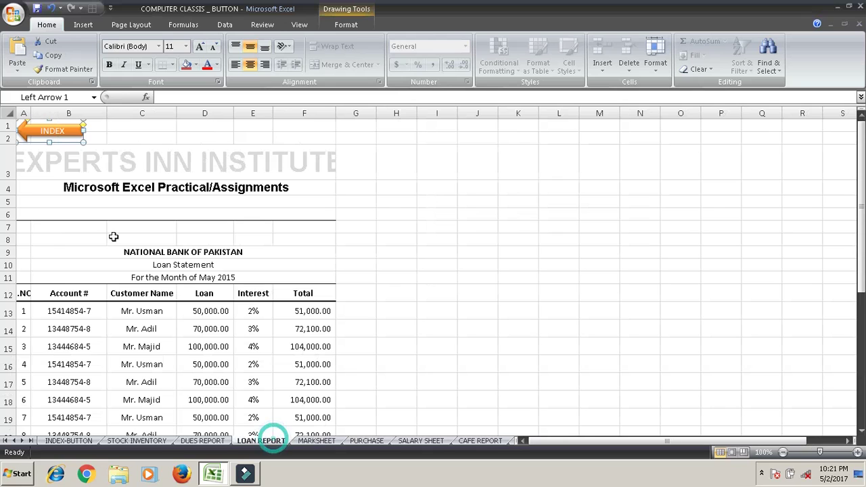
Hyperlink the LOAN REPORT sheet's INDEX arrow to the INDEX-BUTTON sheet.
{"action": "right_click", "coordinate": [78, 135]}
{"action": "left_click", "coordinate": [102, 243]}
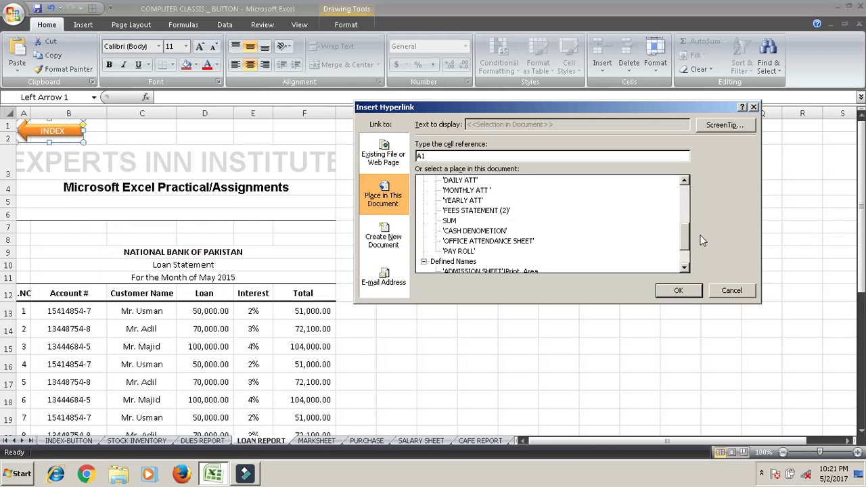
{"action": "left_click_drag", "start_coordinate": [683, 237], "coordinate": [683, 193]}
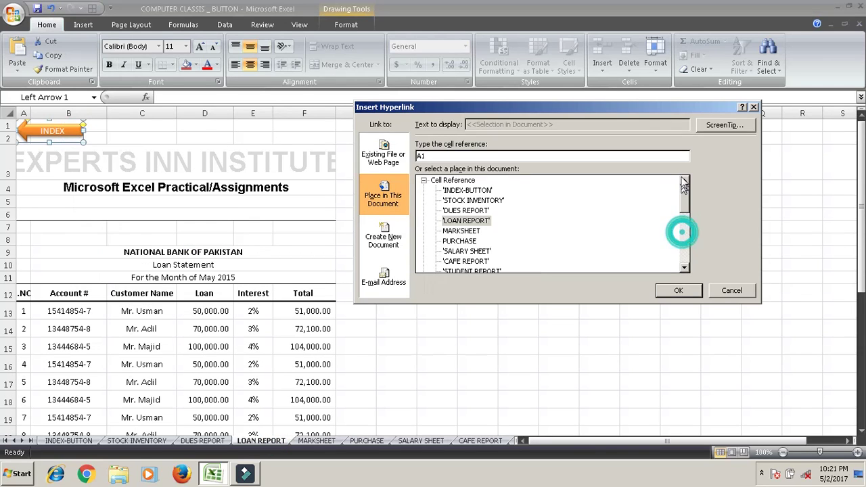
{"action": "left_click", "coordinate": [474, 190]}
{"action": "left_click", "coordinate": [663, 295]}
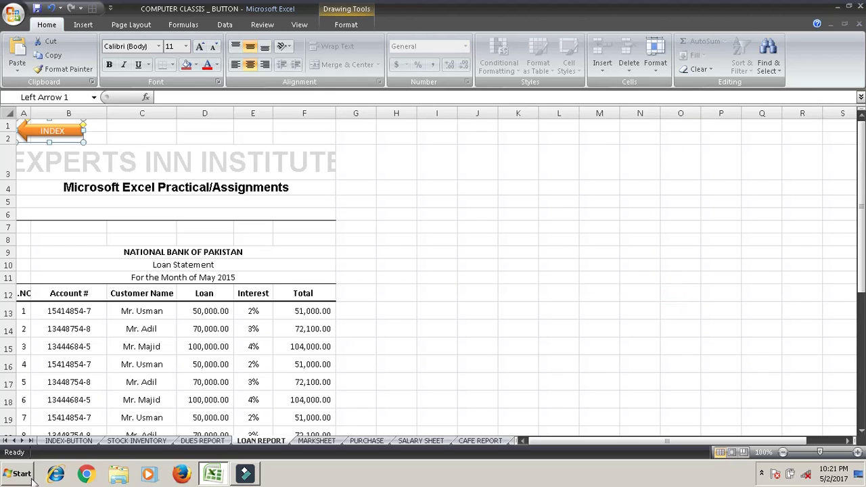
Hyperlink the DUES REPORT sheet's INDEX arrow to the INDEX-BUTTON sheet.
{"action": "left_click", "coordinate": [203, 441]}
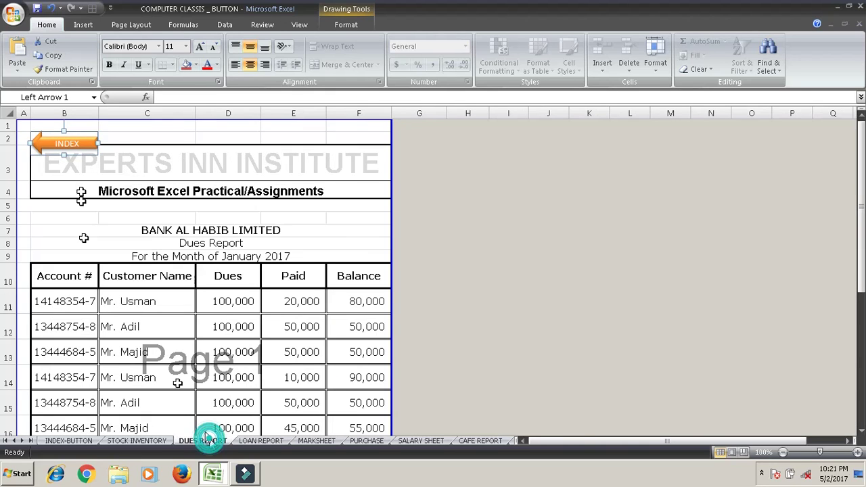
{"action": "left_click", "coordinate": [80, 144]}
{"action": "right_click", "coordinate": [80, 144]}
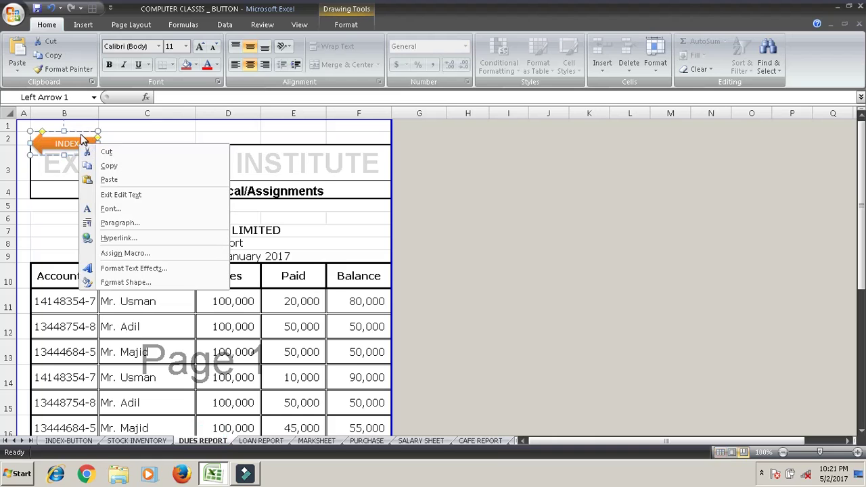
{"action": "right_click", "coordinate": [71, 134]}
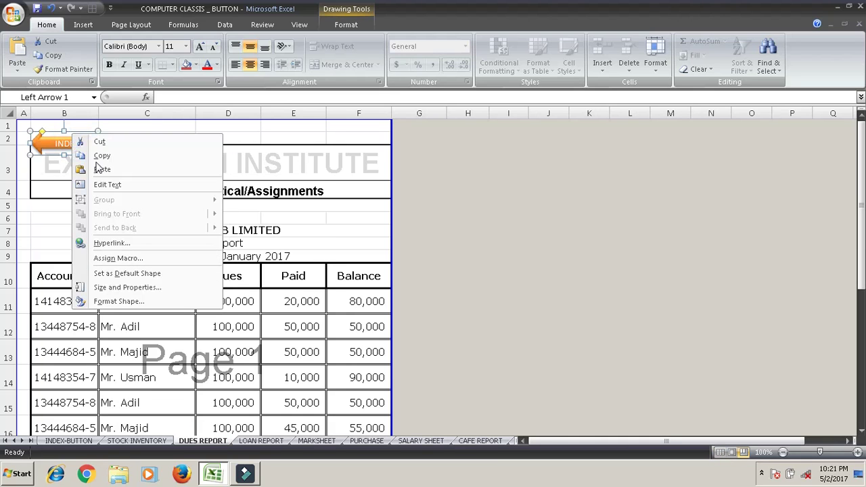
{"action": "left_click", "coordinate": [135, 243]}
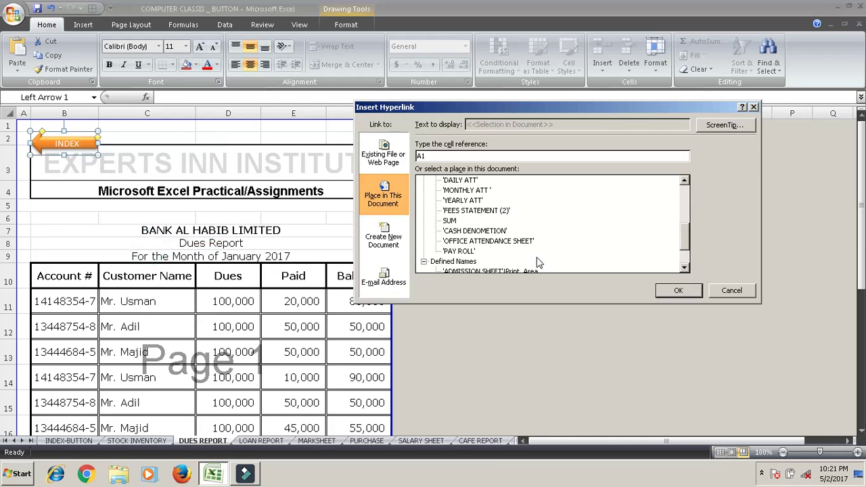
{"action": "scroll", "coordinate": [682, 236], "scroll_direction": "up", "scroll_amount": 5}
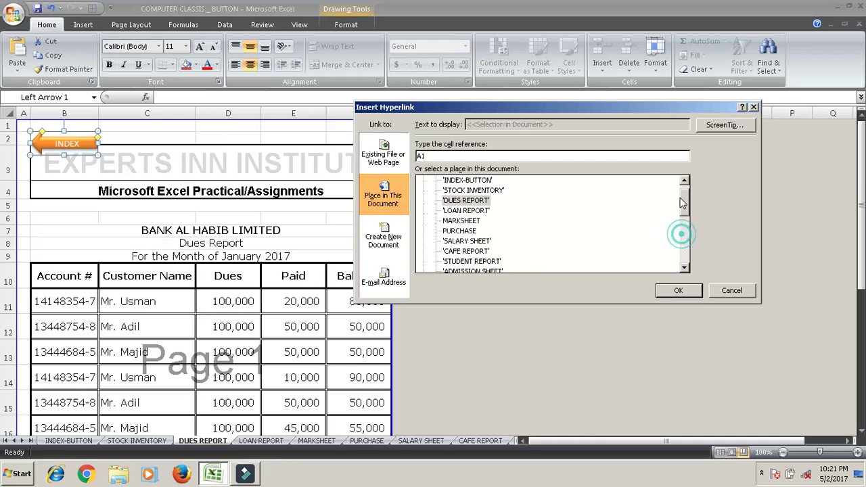
{"action": "left_click", "coordinate": [455, 193]}
{"action": "left_click", "coordinate": [679, 290]}
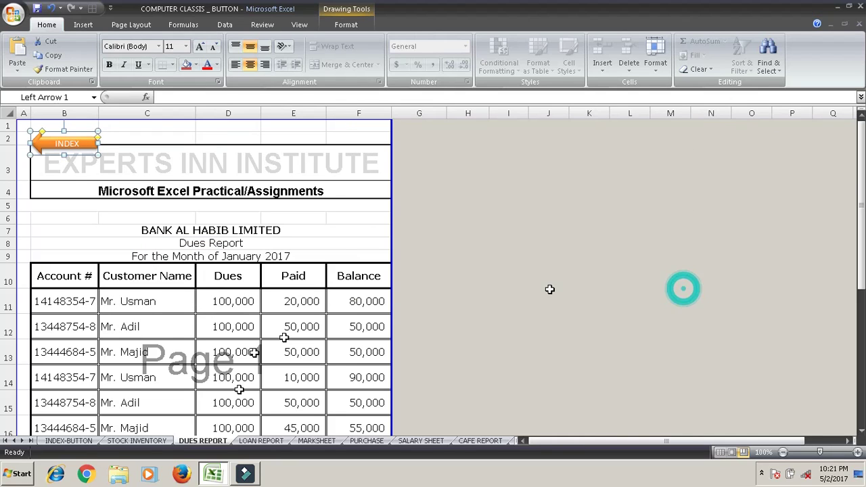
Hyperlink the STOCK INVENTORY sheet's INDEX arrow to INDEX-BUTTON, then save the workbook.
{"action": "left_click", "coordinate": [144, 441]}
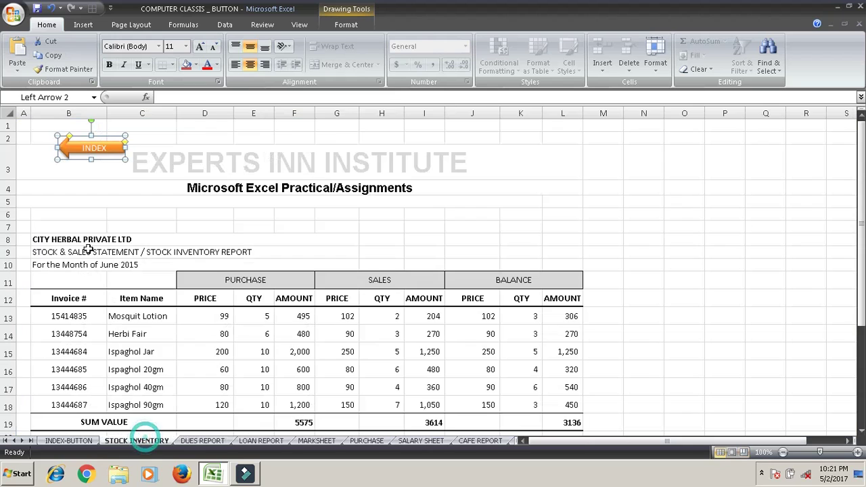
{"action": "right_click", "coordinate": [109, 139]}
{"action": "key", "text": "Escape"}
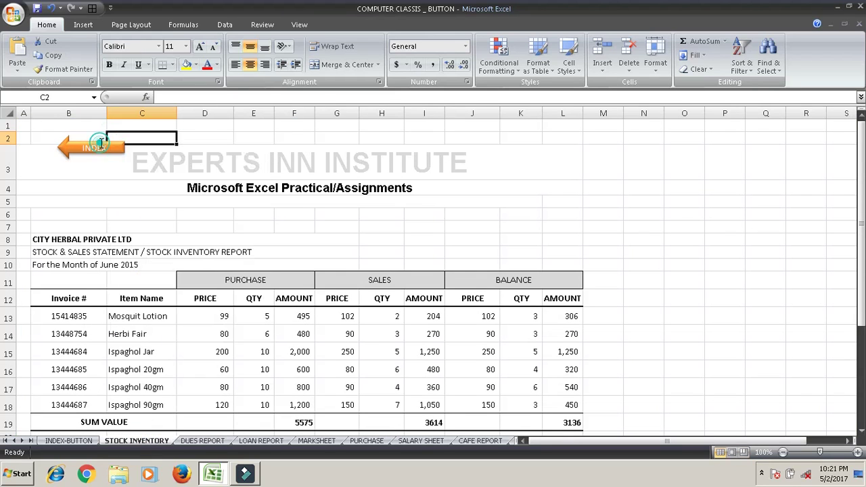
{"action": "left_click", "coordinate": [100, 143]}
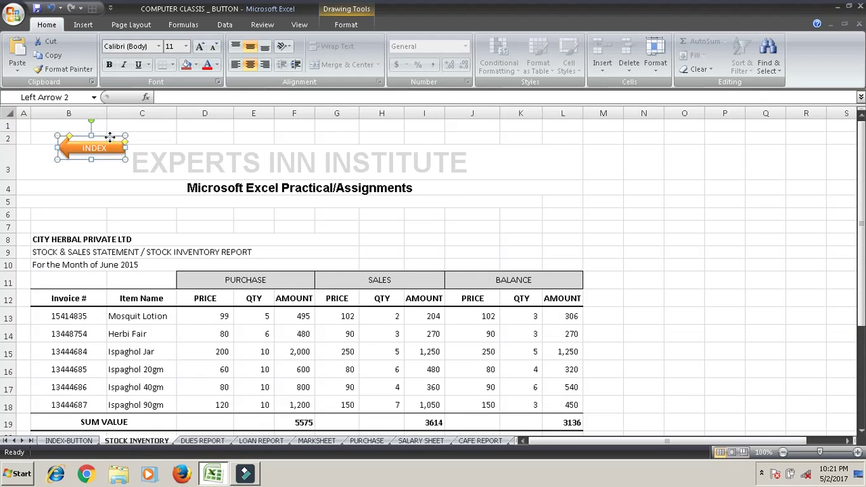
{"action": "right_click", "coordinate": [111, 140]}
{"action": "left_click", "coordinate": [178, 247]}
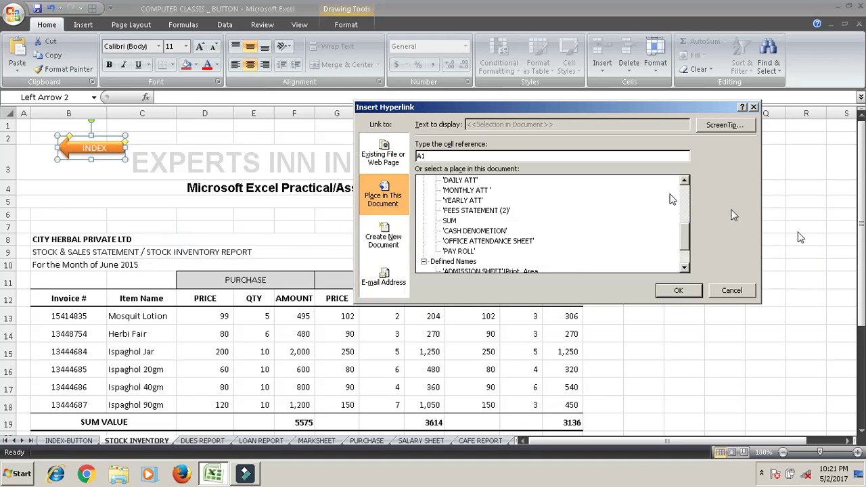
{"action": "left_click_drag", "start_coordinate": [686, 243], "coordinate": [680, 191]}
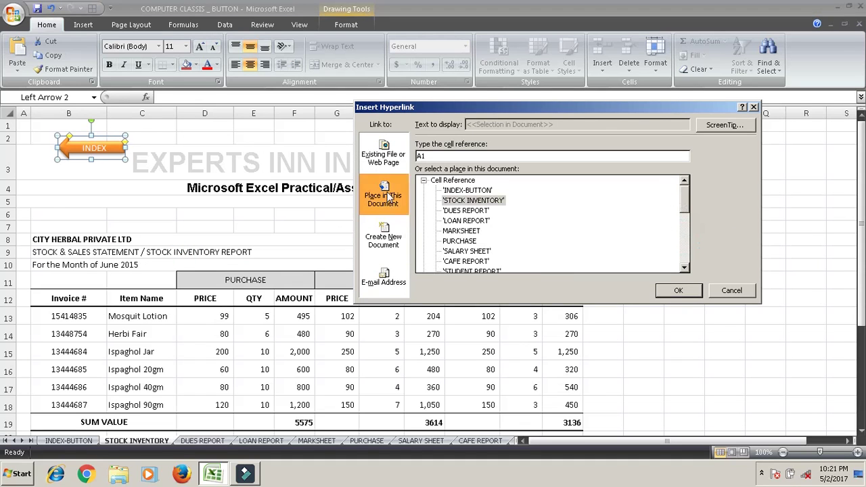
{"action": "left_click", "coordinate": [468, 190]}
{"action": "left_click", "coordinate": [678, 291]}
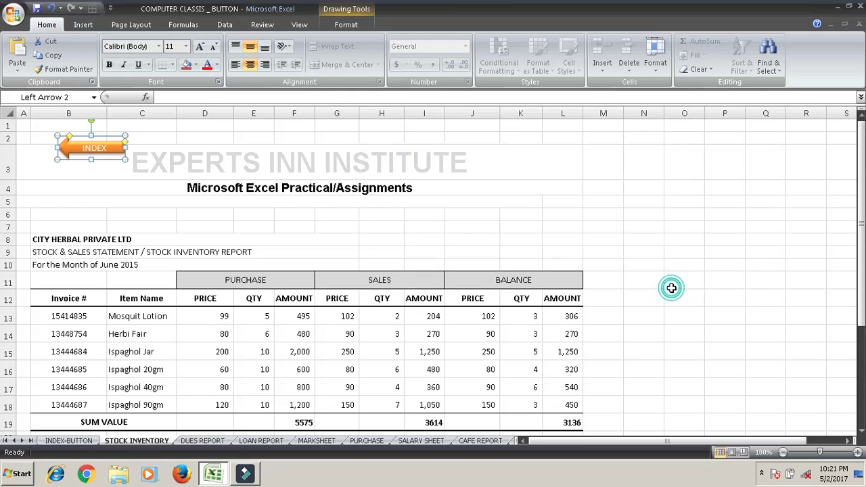
{"action": "left_click", "coordinate": [684, 281]}
{"action": "left_click", "coordinate": [36, 8]}
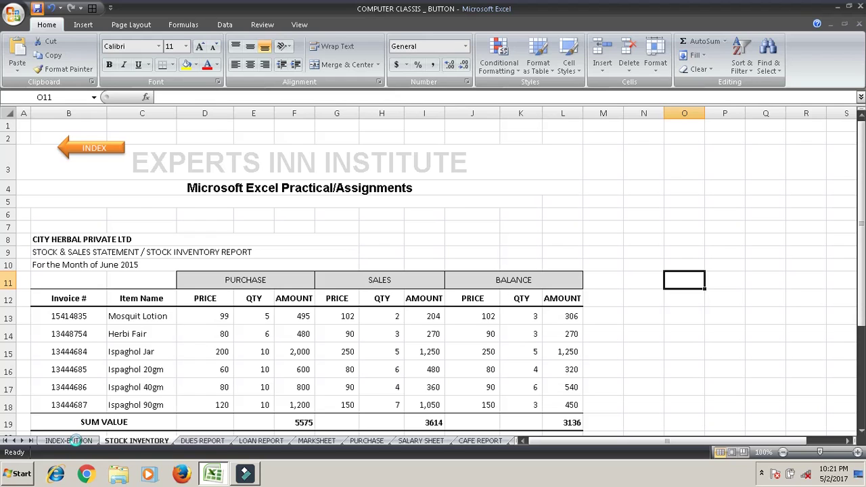
From INDEX-BUTTON, test the PURCHASE REPORT button and its INDEX arrow round trip.
{"action": "left_click", "coordinate": [76, 440]}
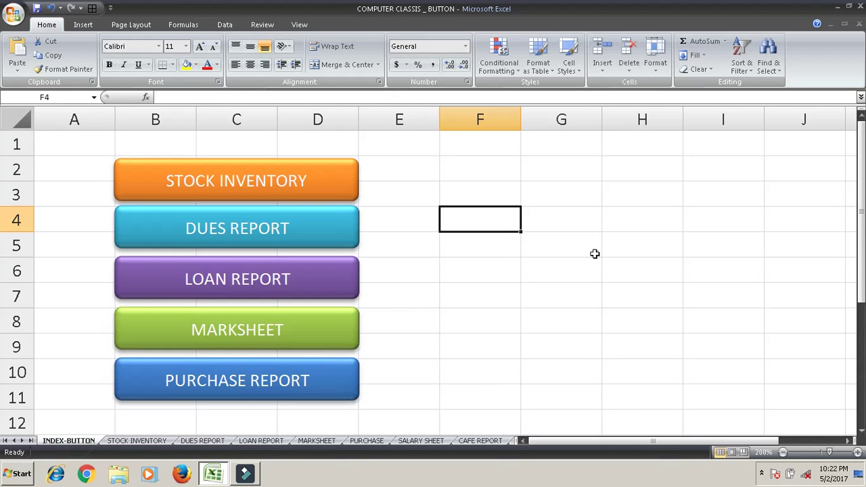
{"action": "left_click", "coordinate": [549, 295]}
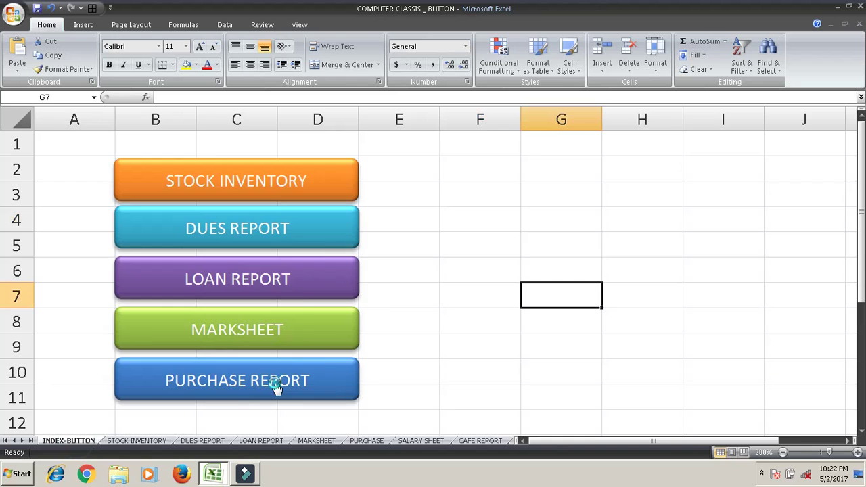
{"action": "left_click", "coordinate": [274, 383]}
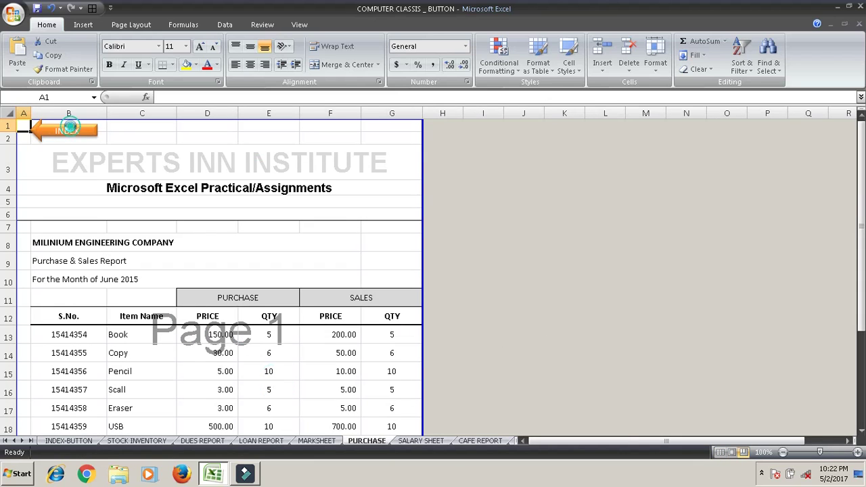
{"action": "left_click_drag", "start_coordinate": [68, 130], "coordinate": [74, 120]}
{"action": "left_click", "coordinate": [74, 120]}
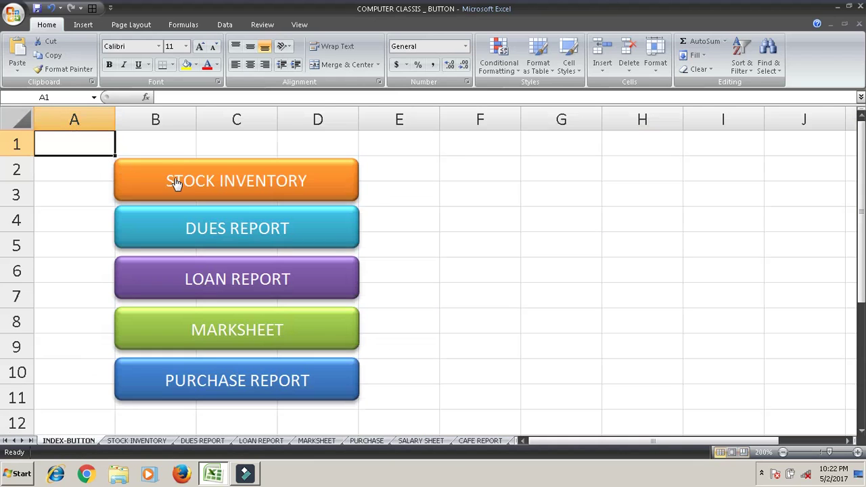
Test the STOCK INVENTORY, LOAN REPORT and MARKSHEET buttons and their INDEX arrows.
{"action": "left_click", "coordinate": [175, 180]}
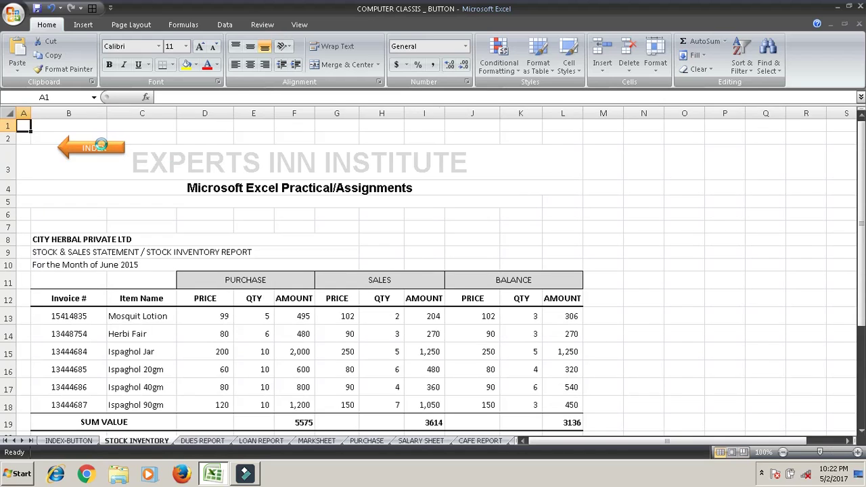
{"action": "left_click", "coordinate": [103, 147]}
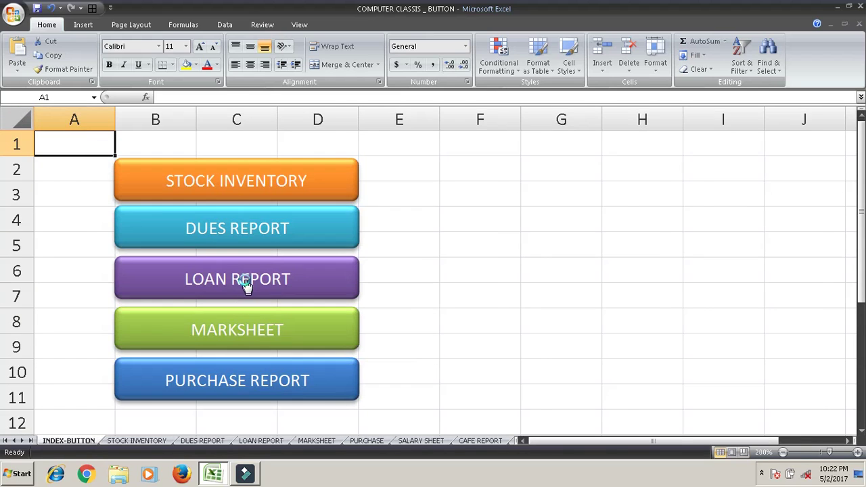
{"action": "left_click", "coordinate": [246, 282]}
{"action": "left_click", "coordinate": [73, 137]}
{"action": "left_click", "coordinate": [209, 334]}
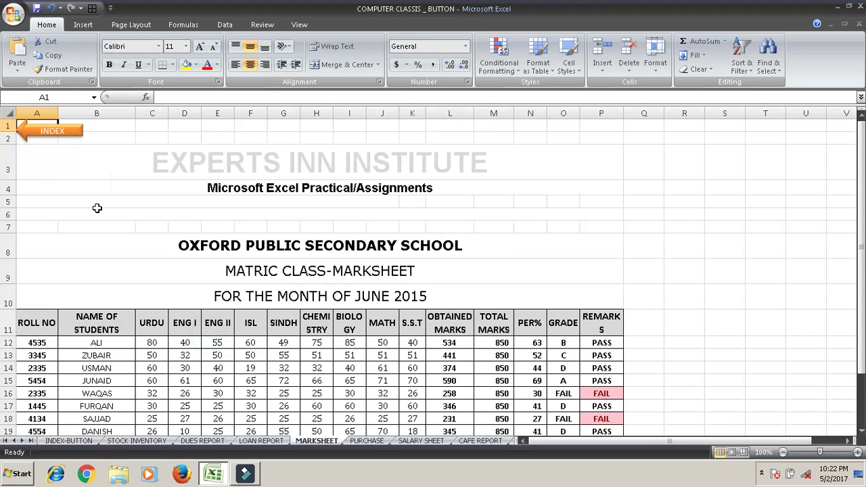
{"action": "left_click", "coordinate": [59, 134]}
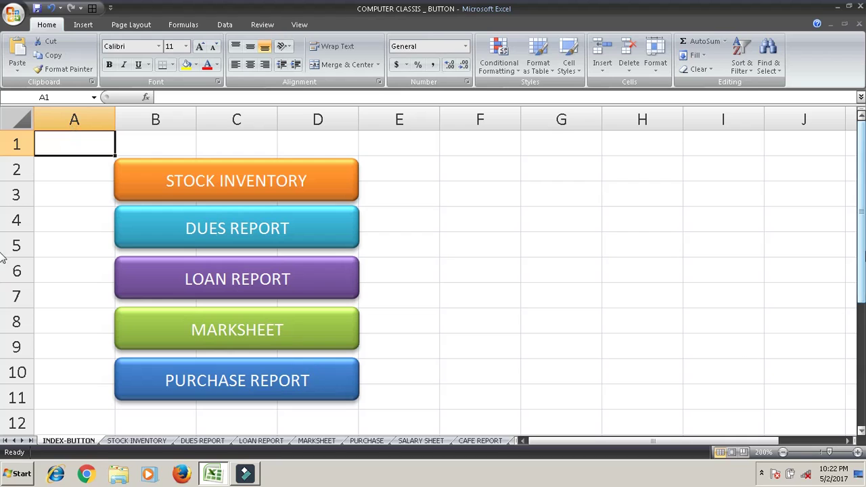
{"action": "left_click_drag", "start_coordinate": [862, 243], "coordinate": [862, 347]}
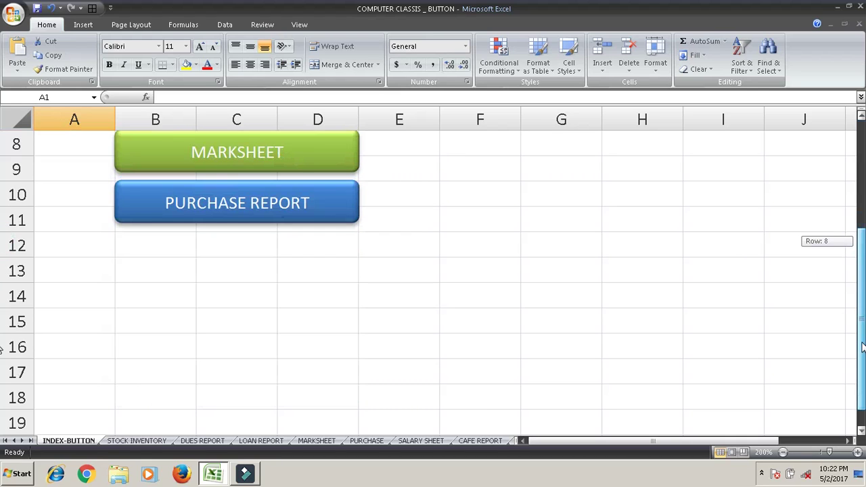
{"action": "mouse_move", "coordinate": [862, 346]}
{"action": "left_mouse_down"}
{"action": "mouse_move", "coordinate": [846, 225]}
{"action": "mouse_move", "coordinate": [863, 279]}
{"action": "mouse_move", "coordinate": [594, 205]}
{"action": "left_mouse_up"}
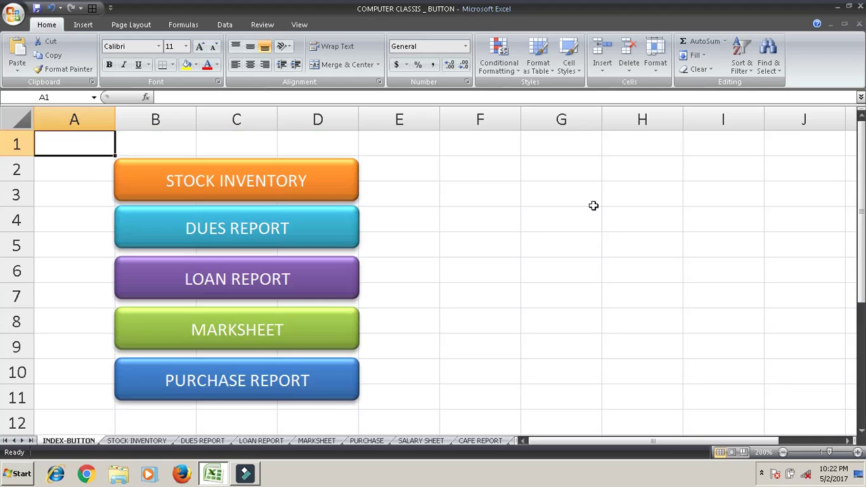